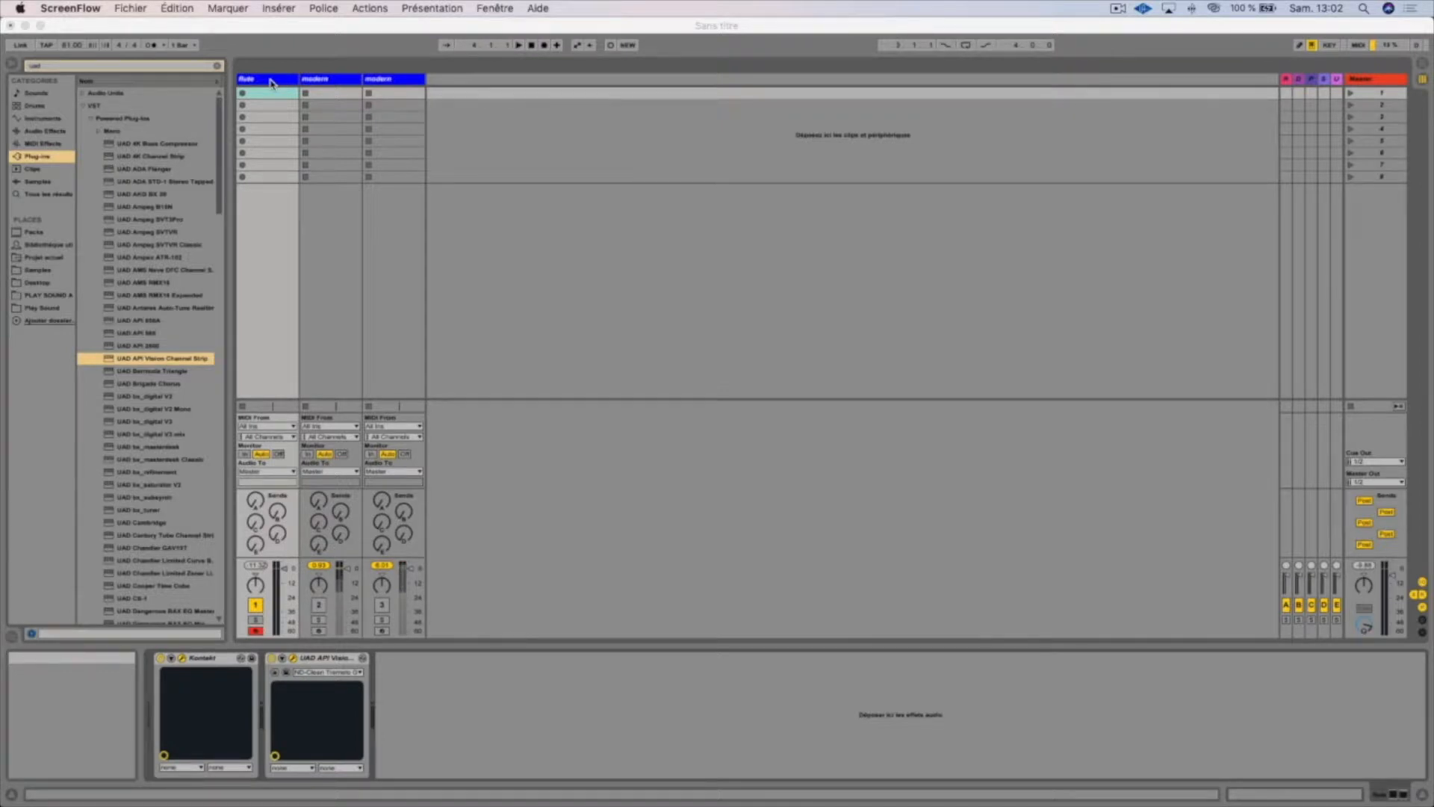
# Select the flute track and bypass its UAD API Vision Channel Strip by switching off its power
pyautogui.click(271, 82)
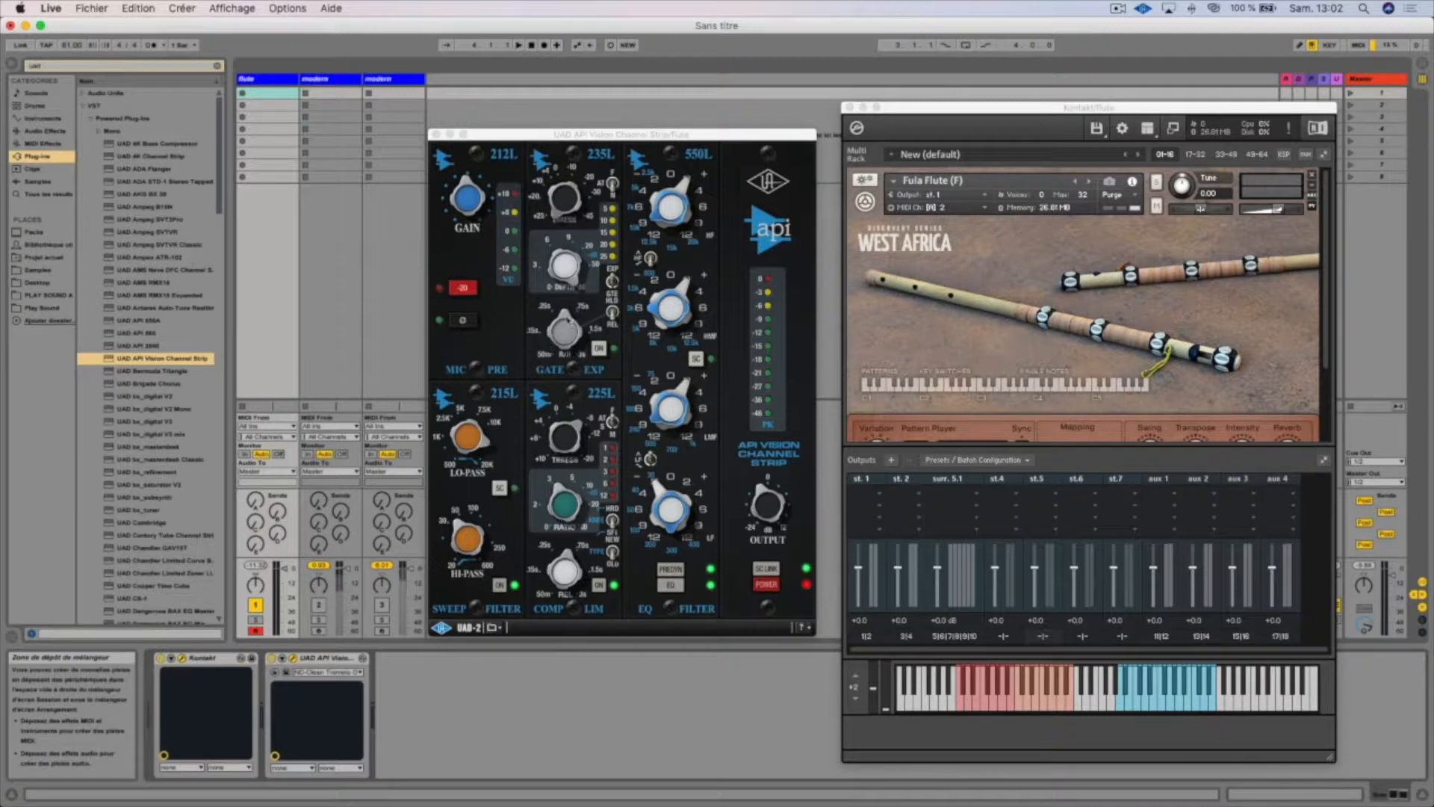
pyautogui.click(581, 357)
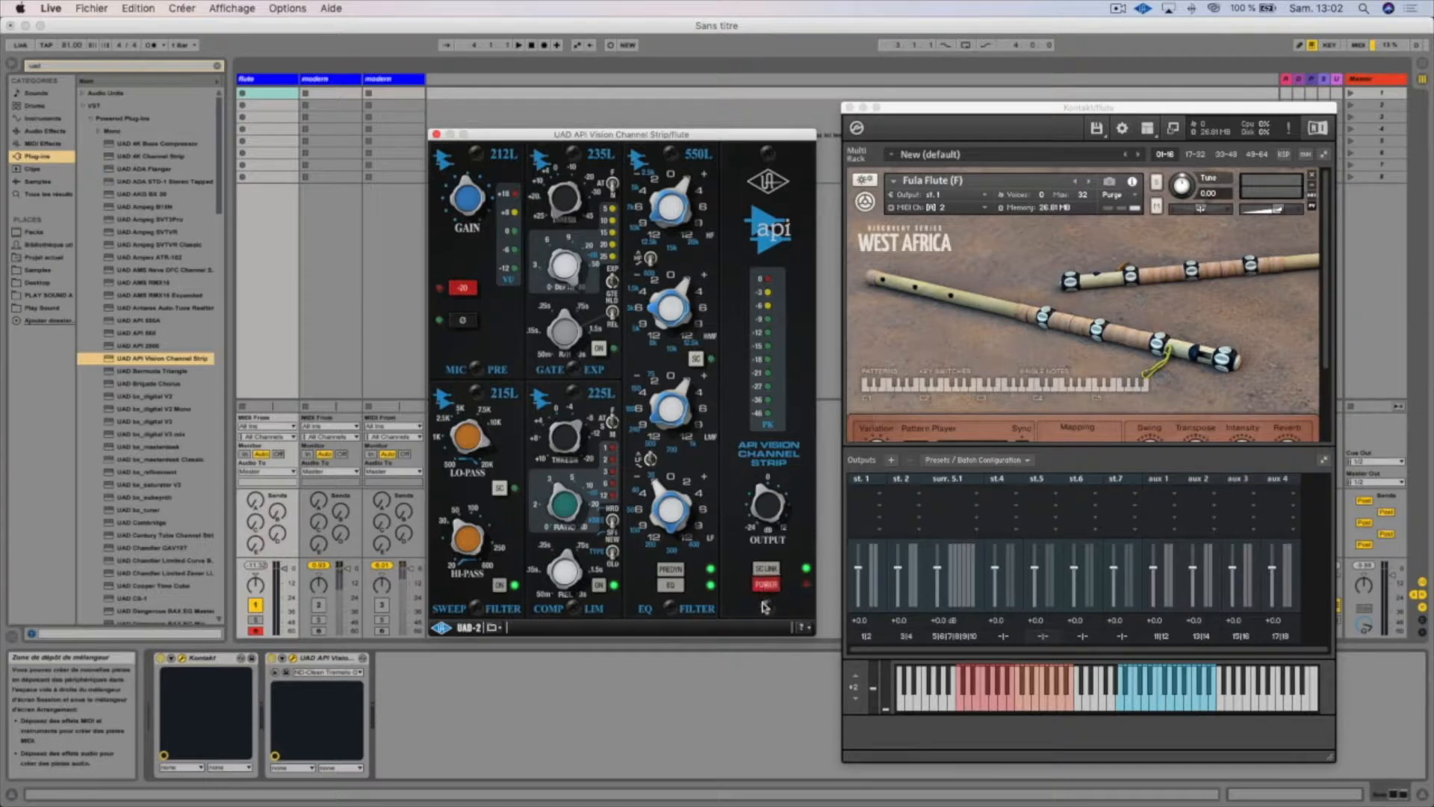
pyautogui.click(767, 587)
# Browse the artist folders of API Vision Channel Strip presets for one suited to the flute, without loading any
pyautogui.click(487, 633)
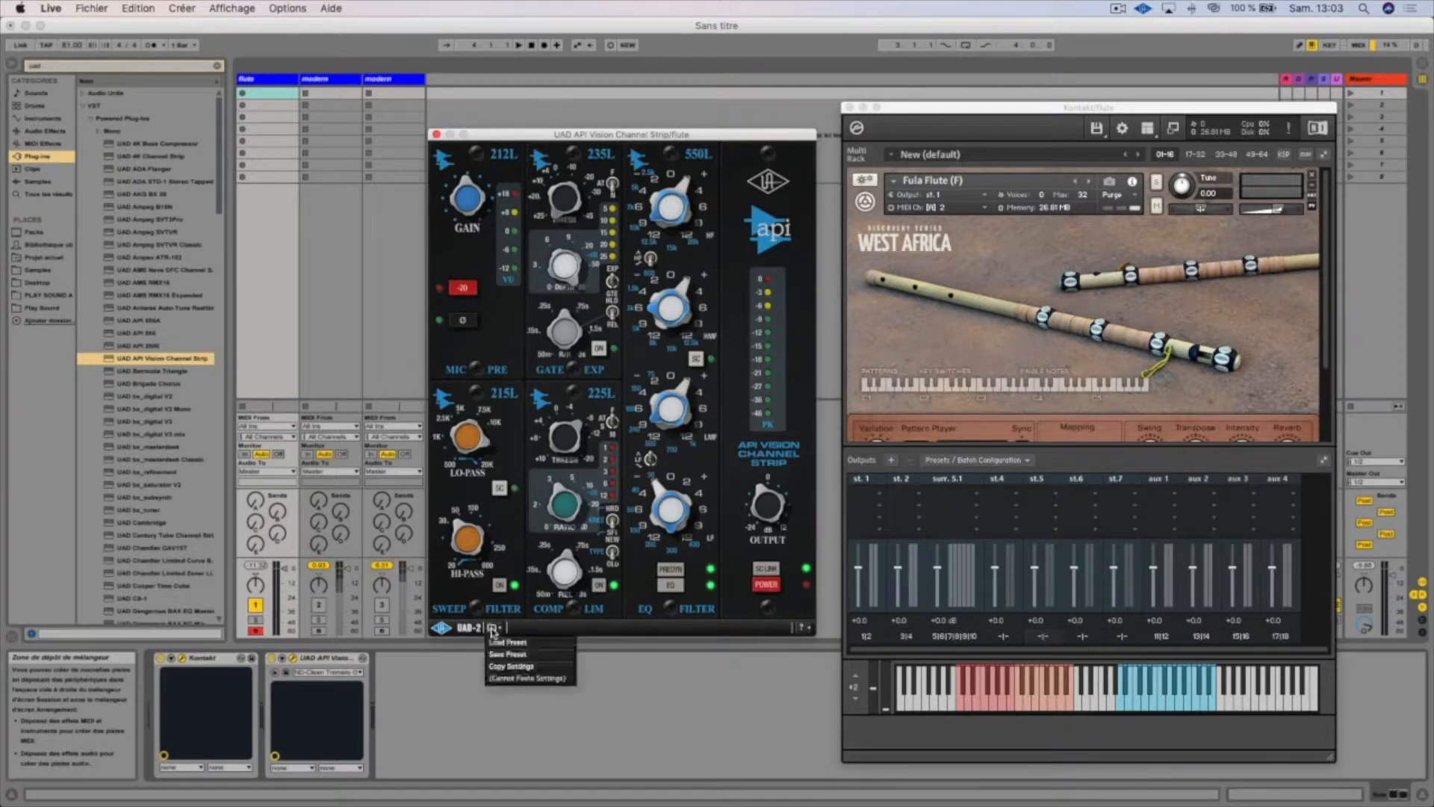
pyautogui.click(528, 641)
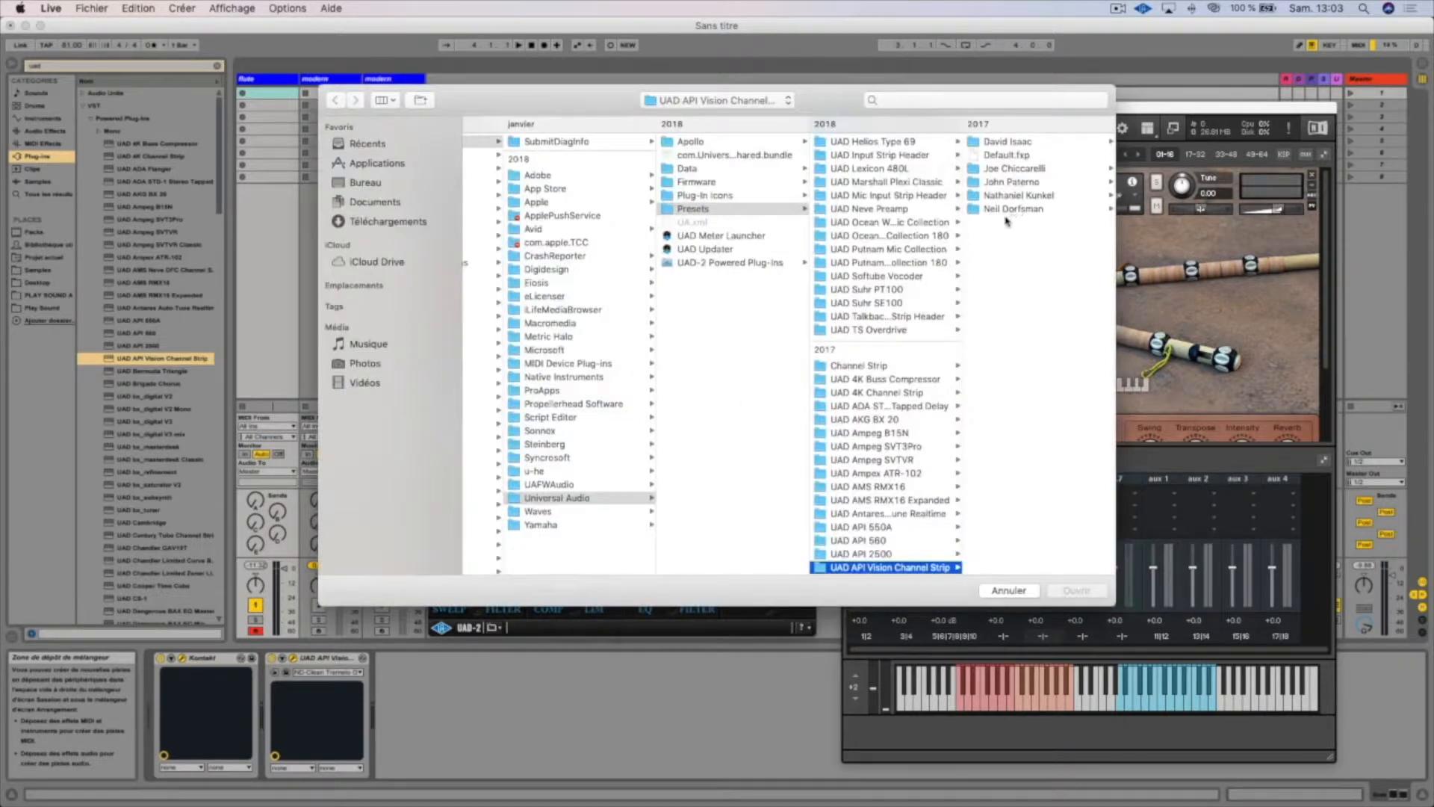
pyautogui.click(1017, 145)
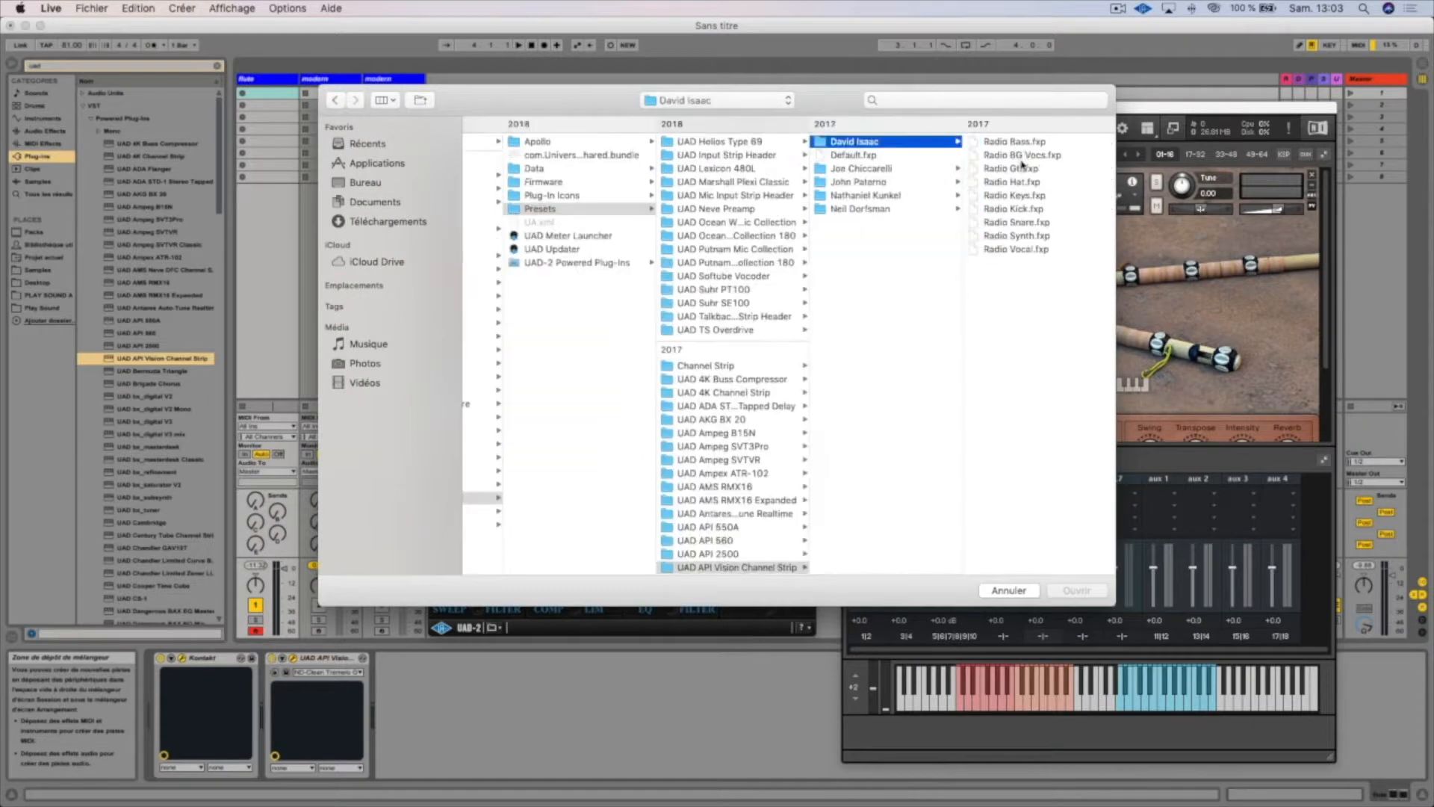
pyautogui.click(879, 197)
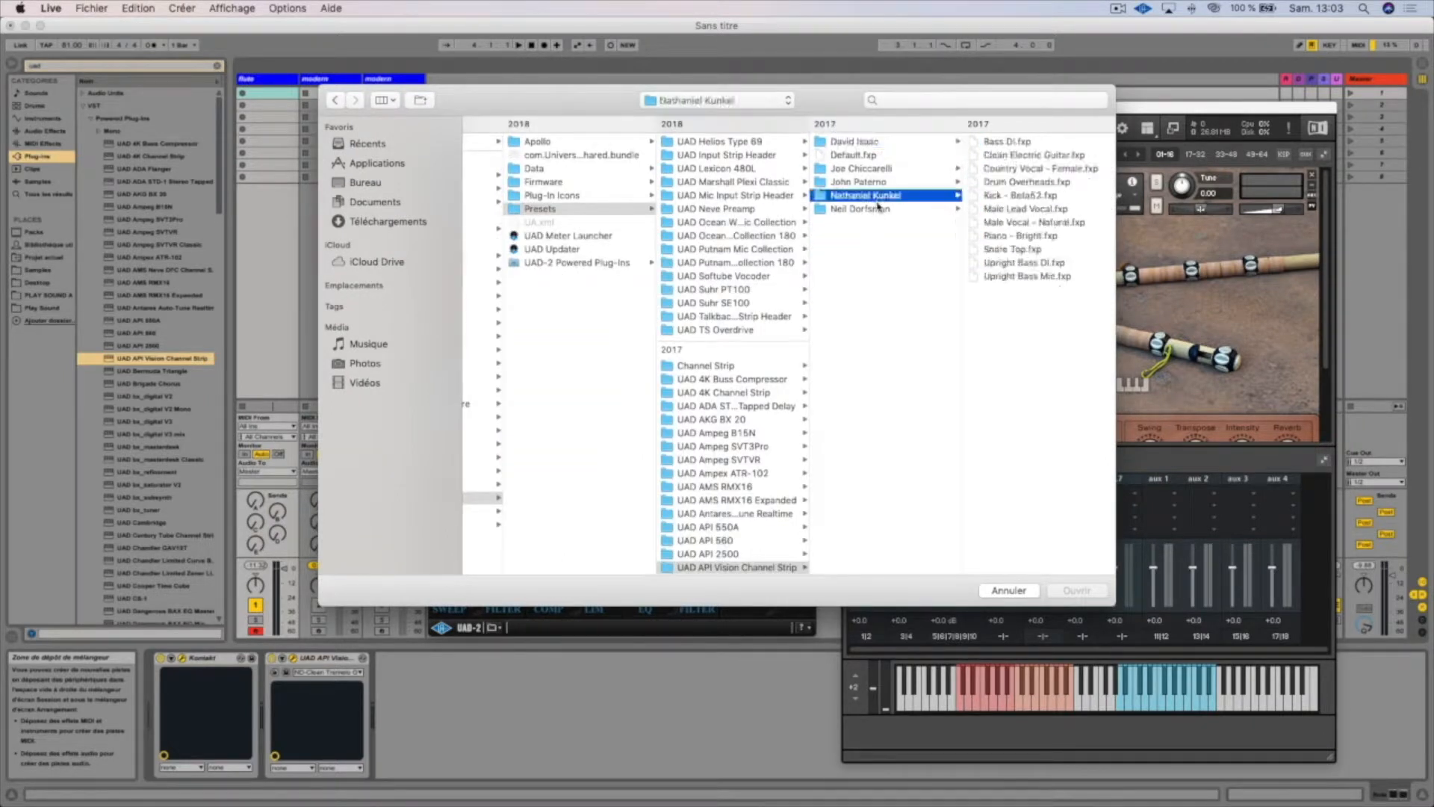
pyautogui.click(876, 211)
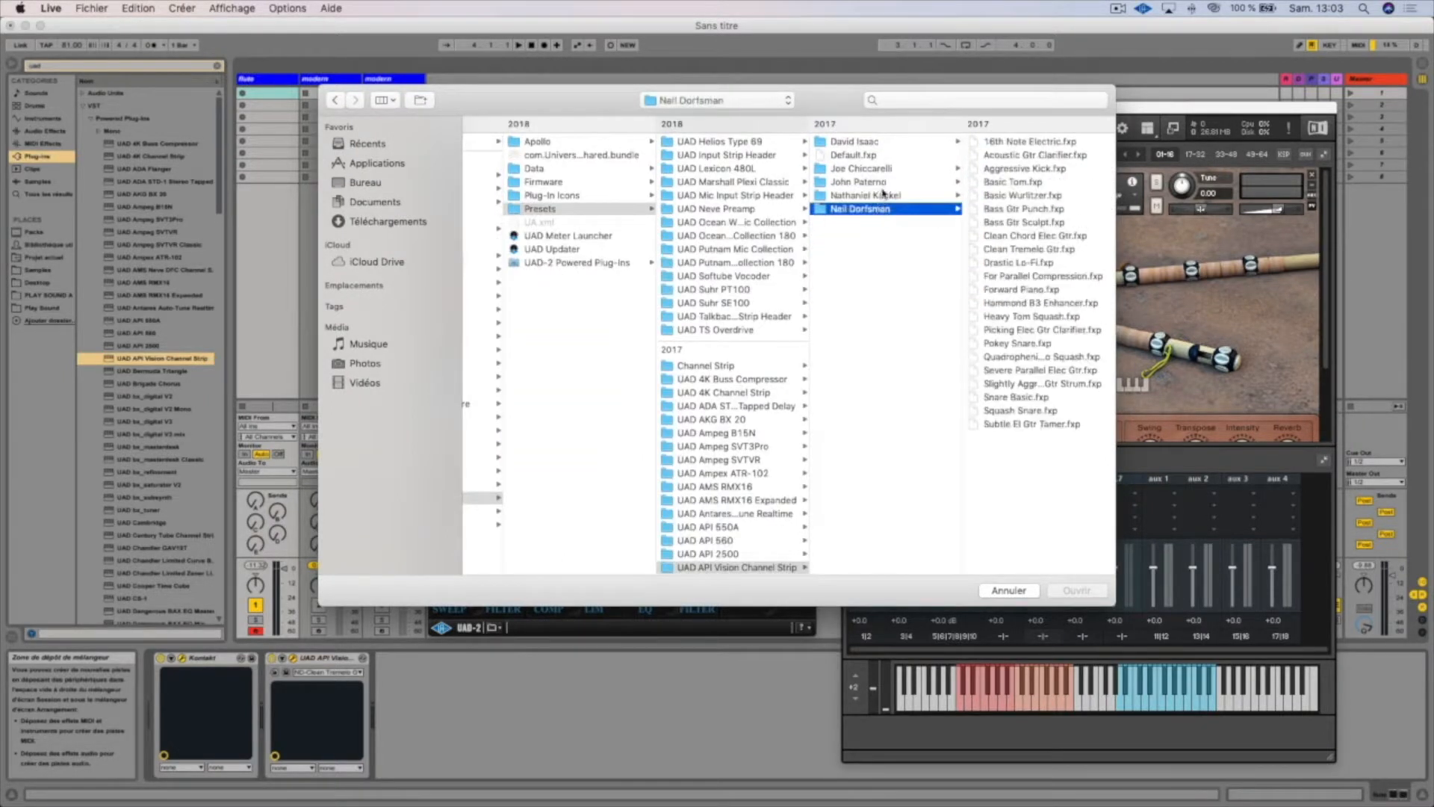
pyautogui.click(887, 184)
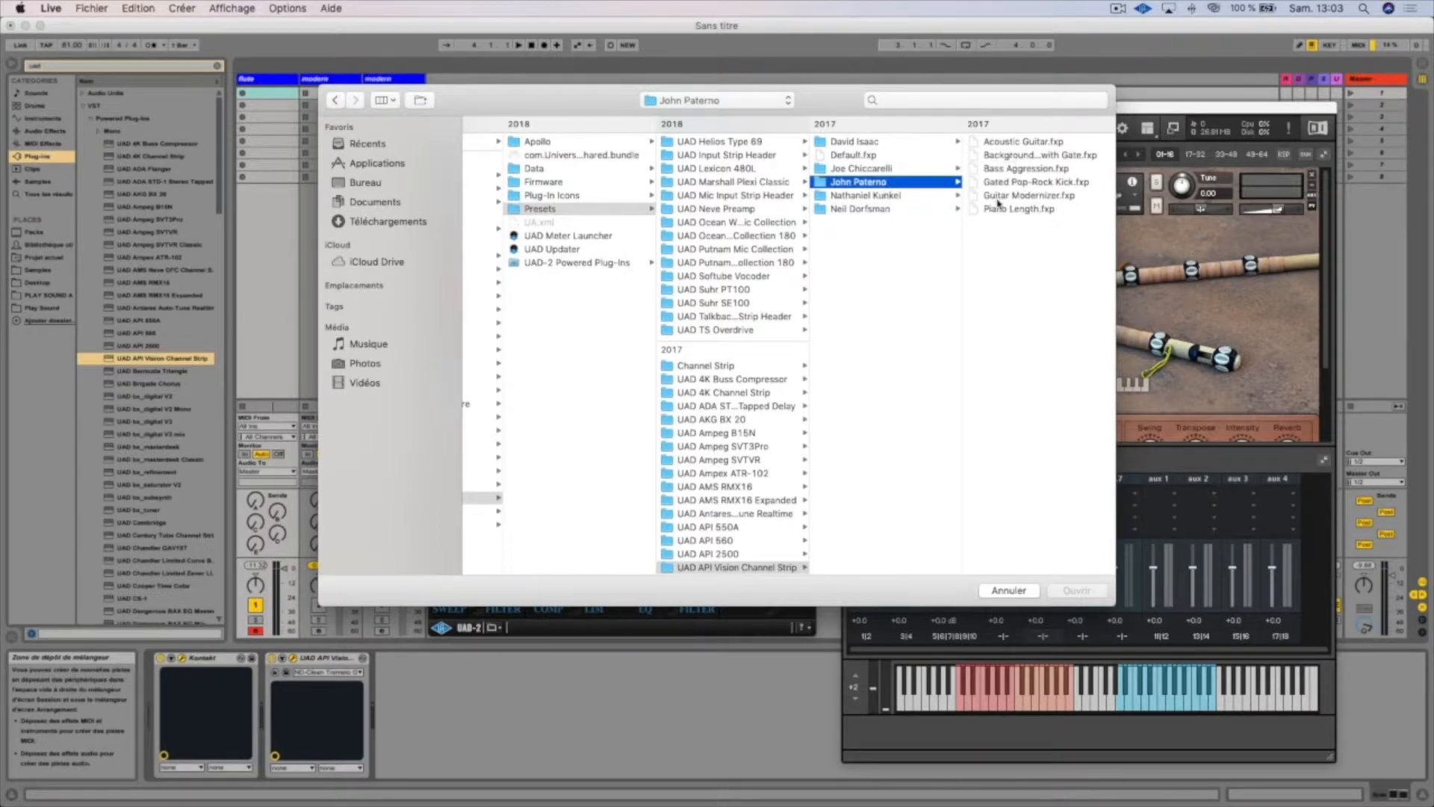
pyautogui.click(888, 197)
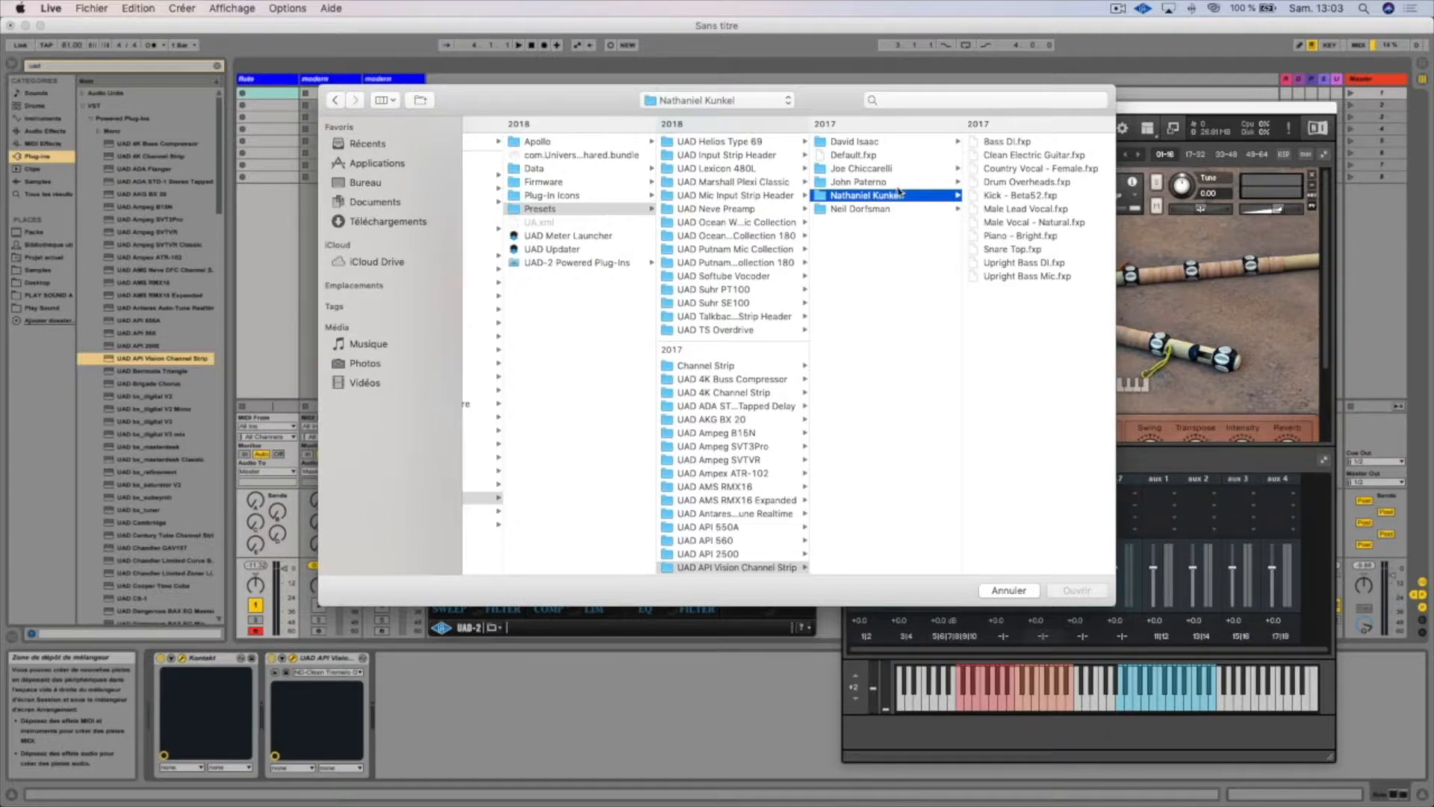
pyautogui.click(1001, 591)
# Start playback and compare the flute with the channel strip powered on and off, leaving it on
pyautogui.press('space')
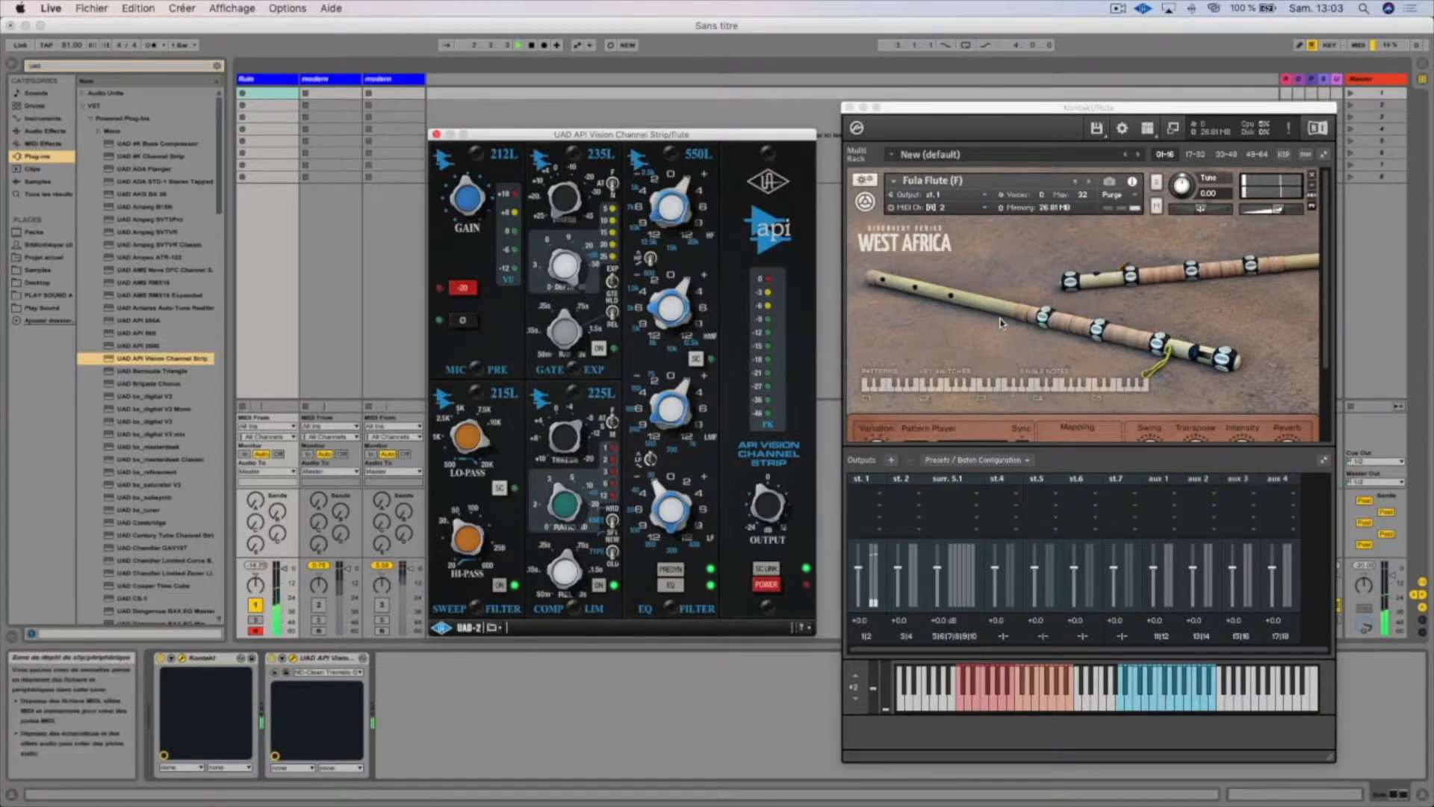
pyautogui.scroll(-1, 1003, 366)
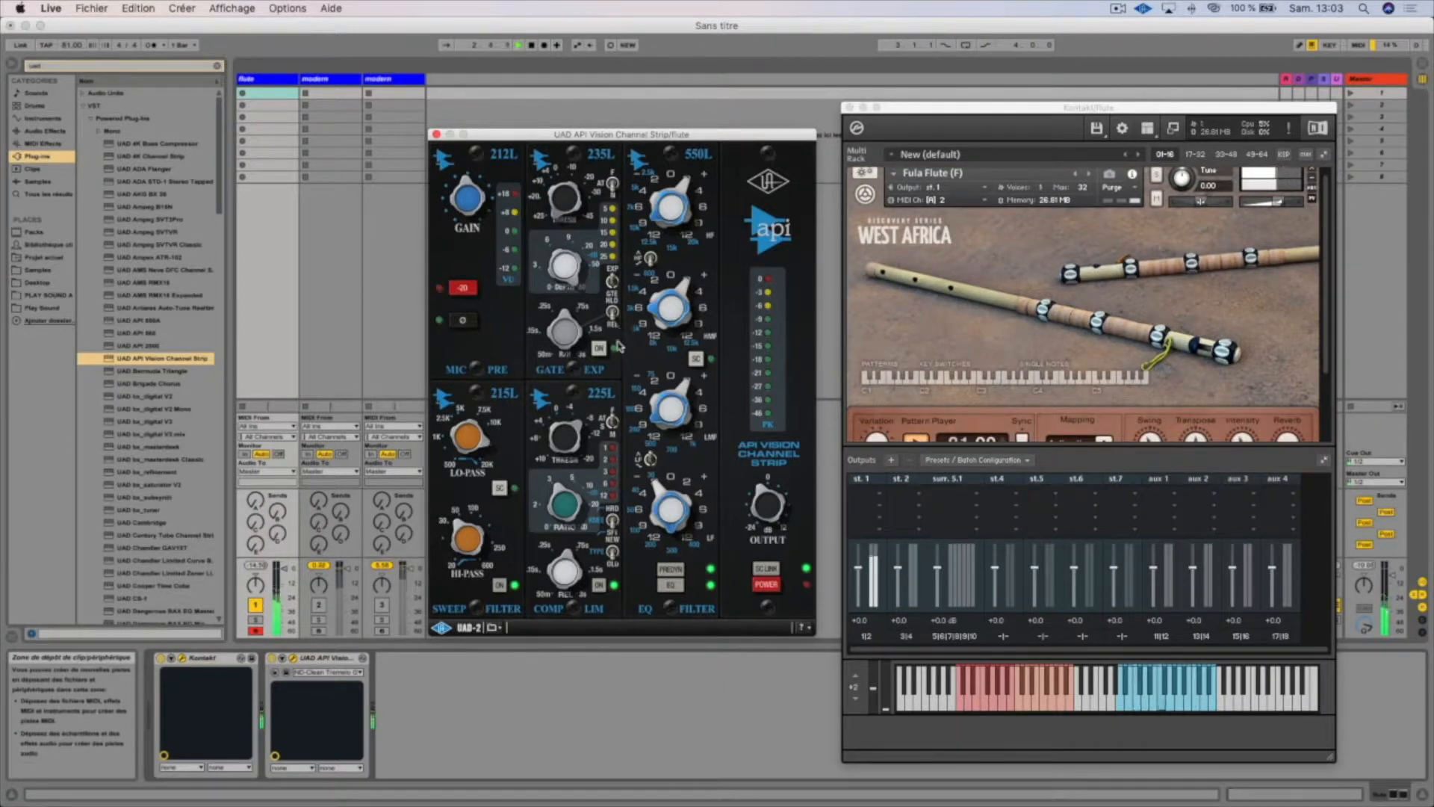
pyautogui.moveTo(537, 137); pyautogui.dragTo(489, 185)
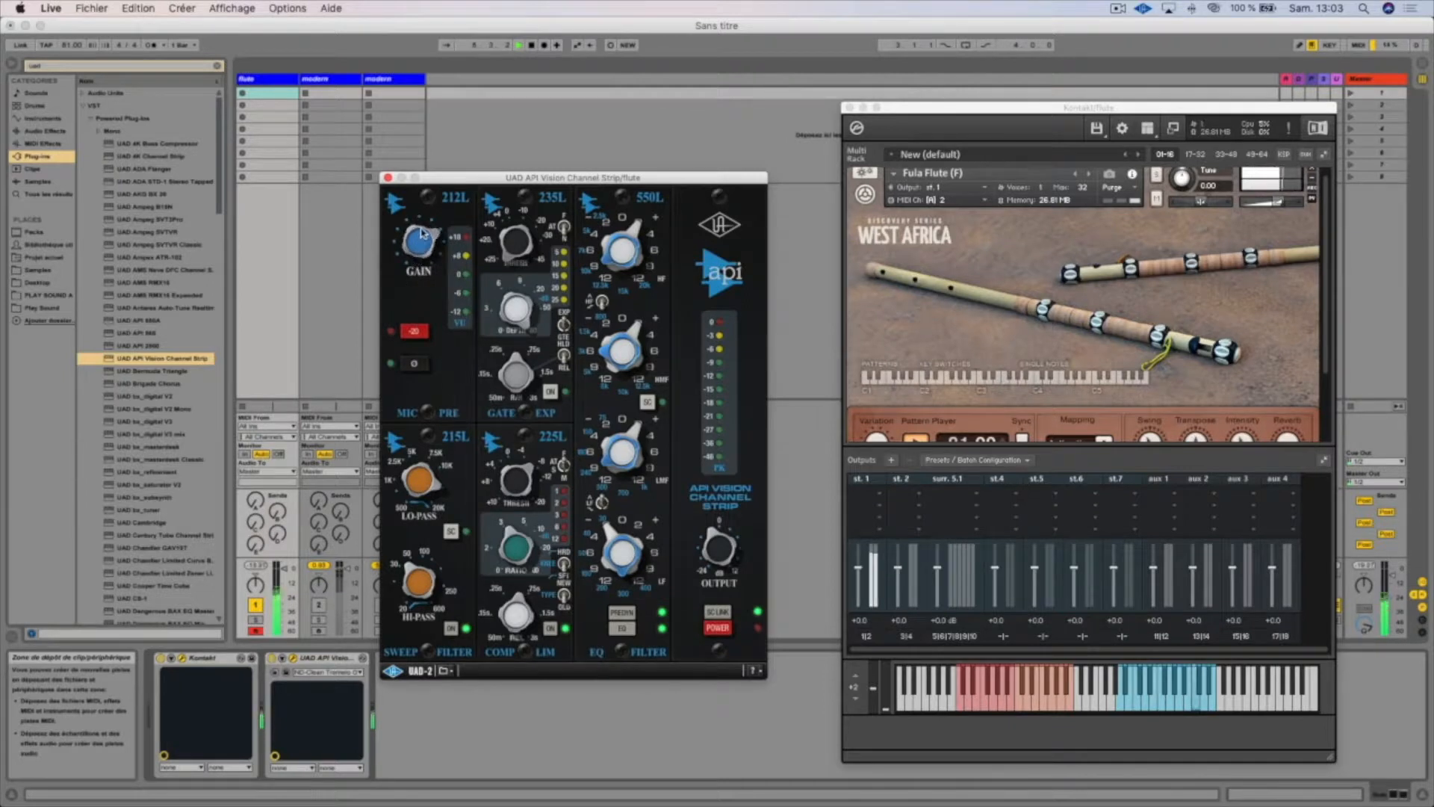
pyautogui.click(725, 628)
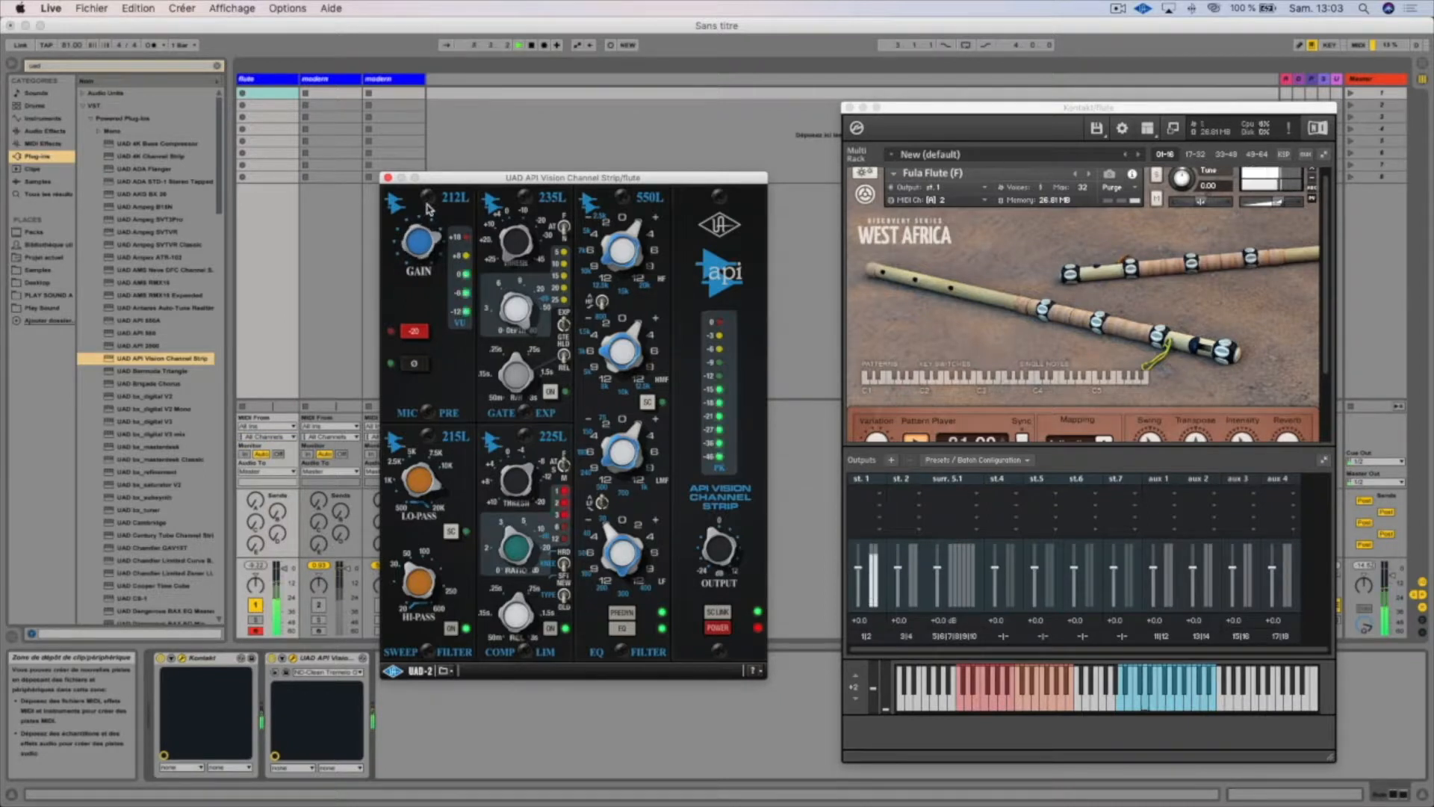
pyautogui.click(719, 628)
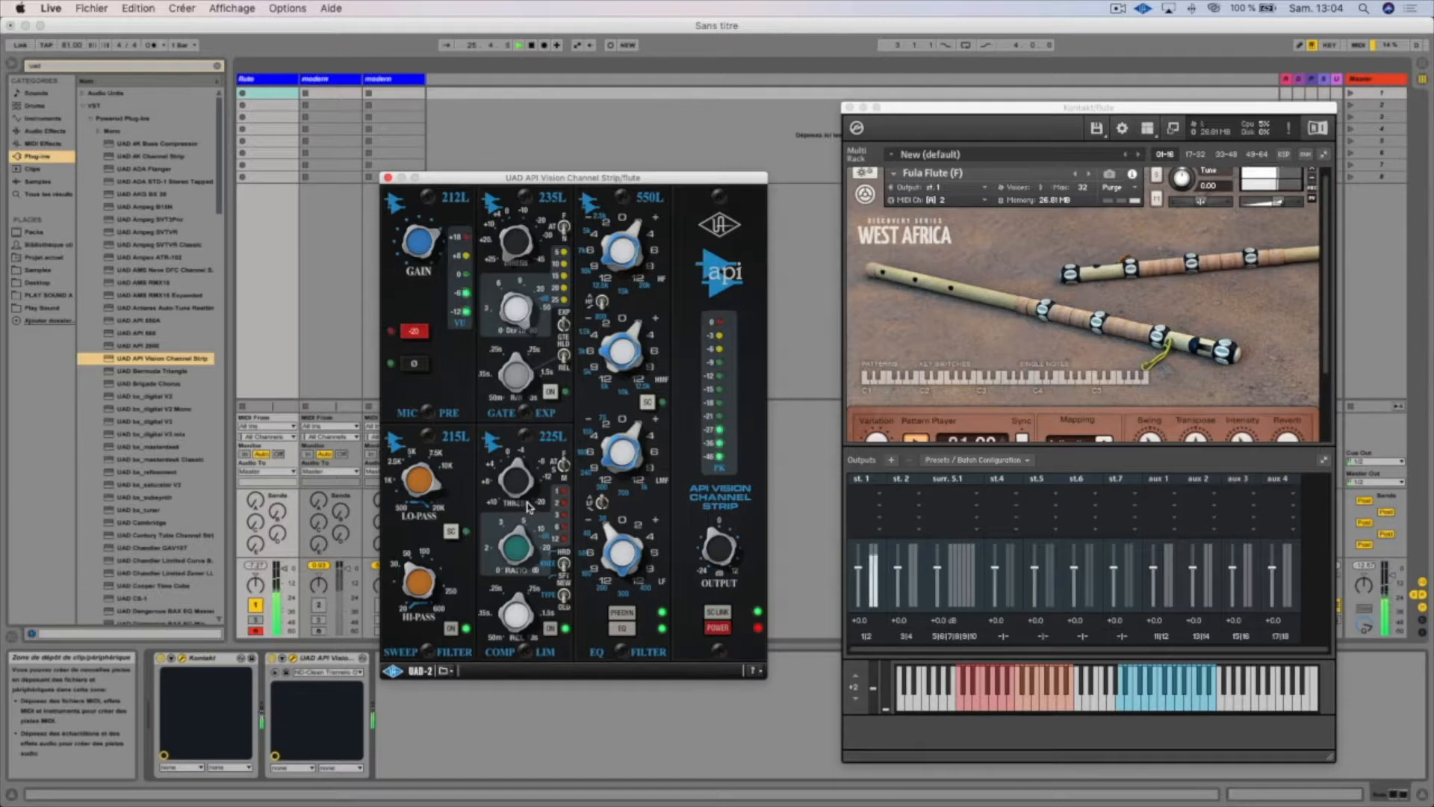
pyautogui.click(723, 633)
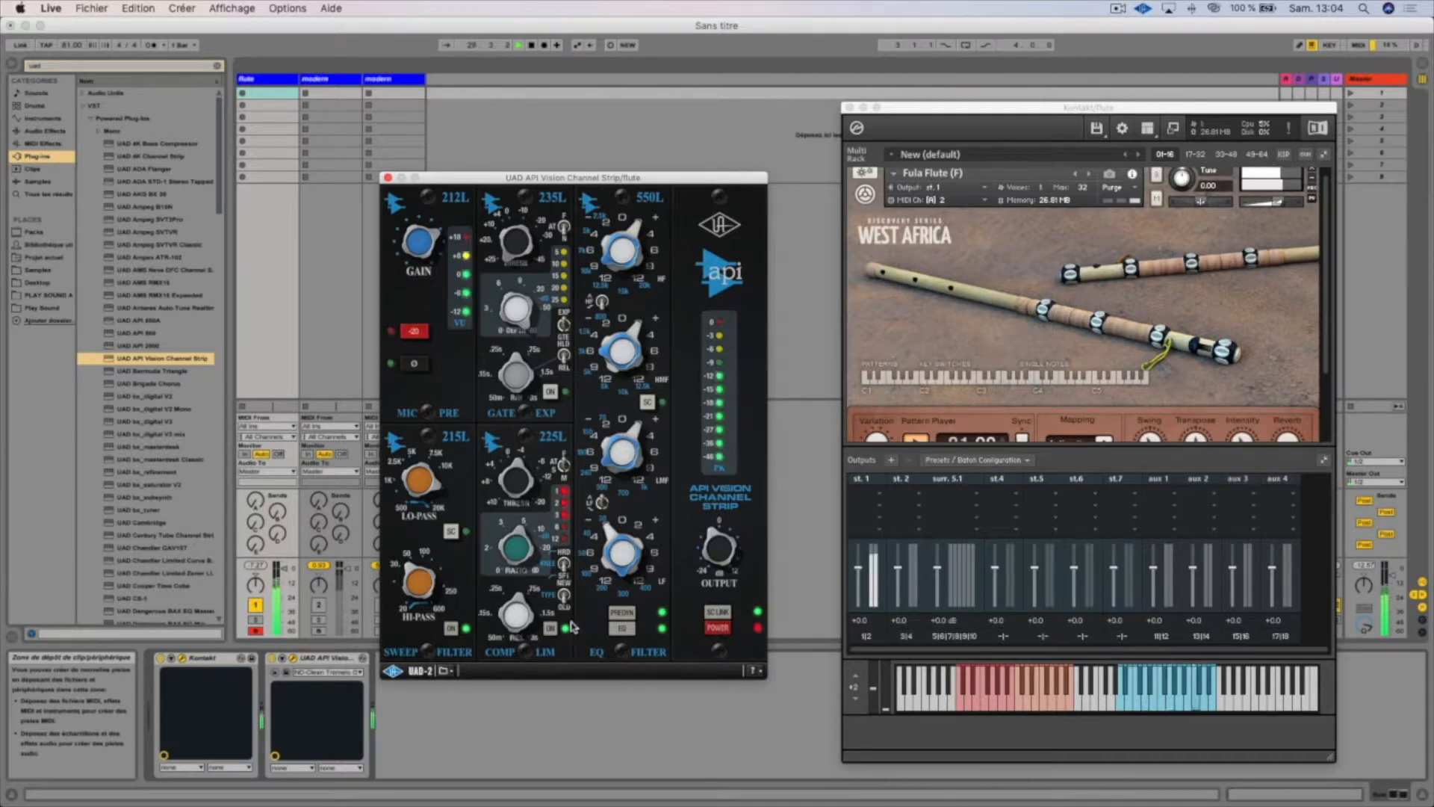
# Compare the flute with the 225L compressor off and on, and switch on the 235L gate
pyautogui.moveTo(521, 626)
pyautogui.mouseDown()
pyautogui.moveTo(512, 638)
pyautogui.moveTo(521, 628)
pyautogui.mouseUp()
pyautogui.click(550, 630)
pyautogui.click(551, 630)
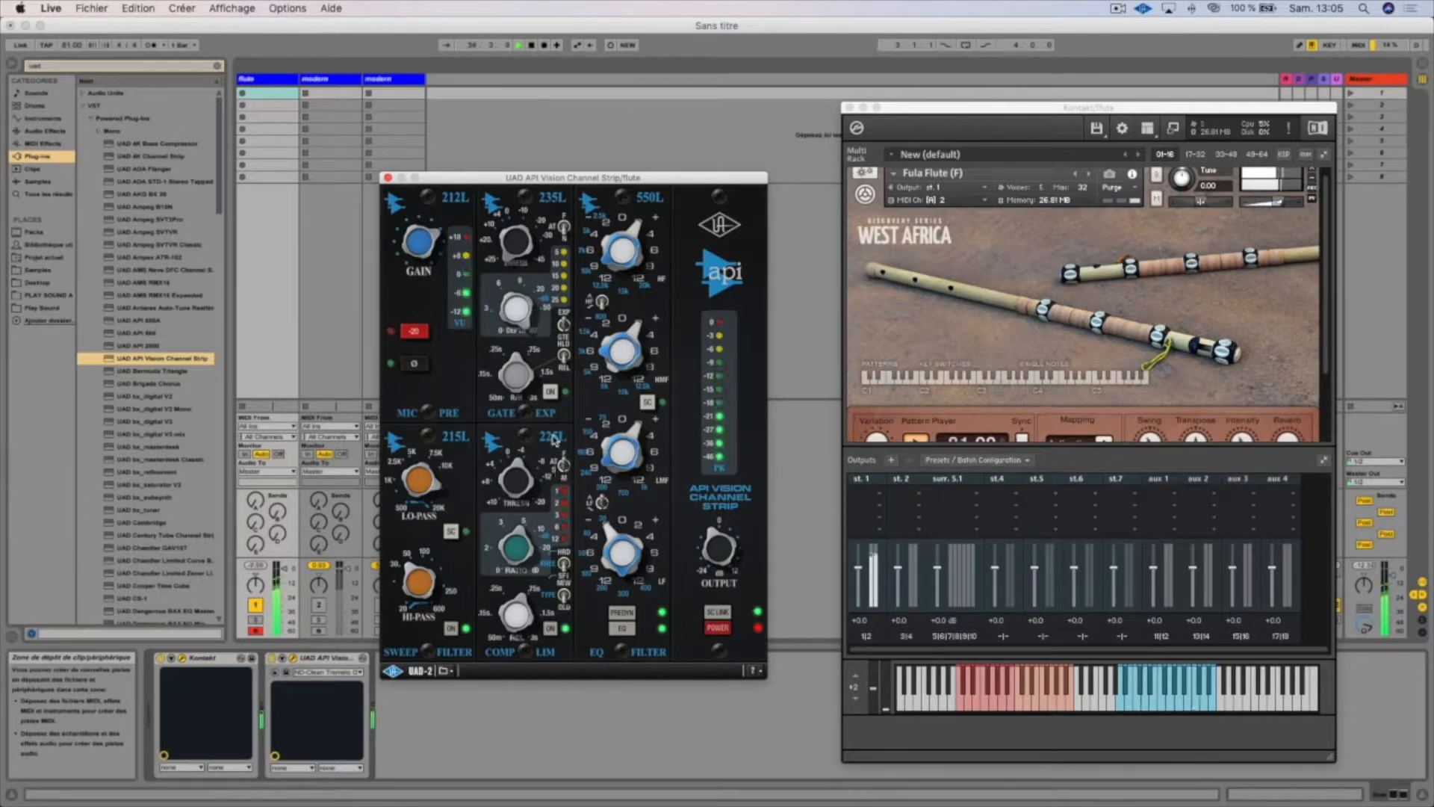
pyautogui.click(546, 394)
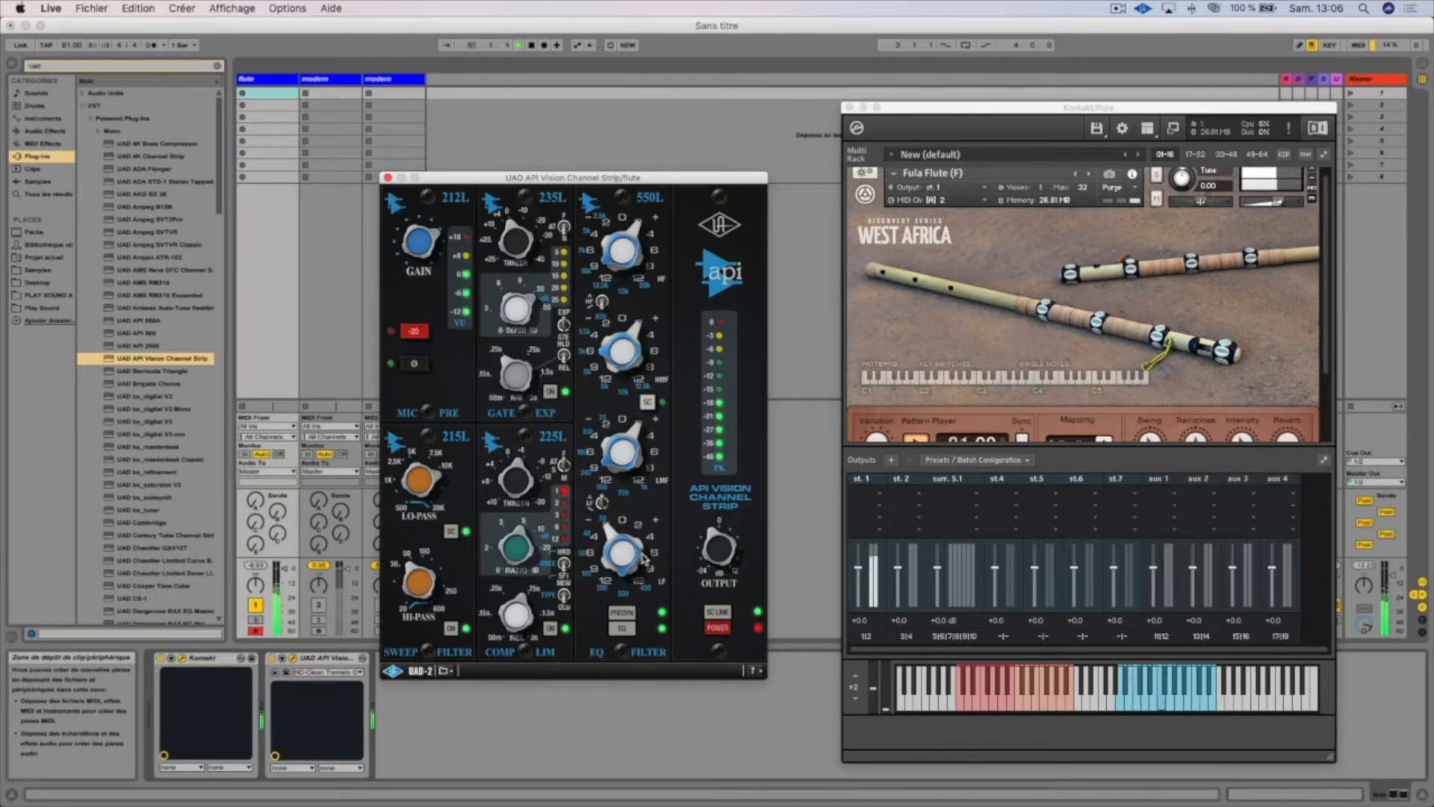
# Toggle the 550L EQ and its PREDYN routing to compare them on the flute, leaving PREDYN off
pyautogui.click(623, 629)
pyautogui.click(622, 613)
pyautogui.click(622, 612)
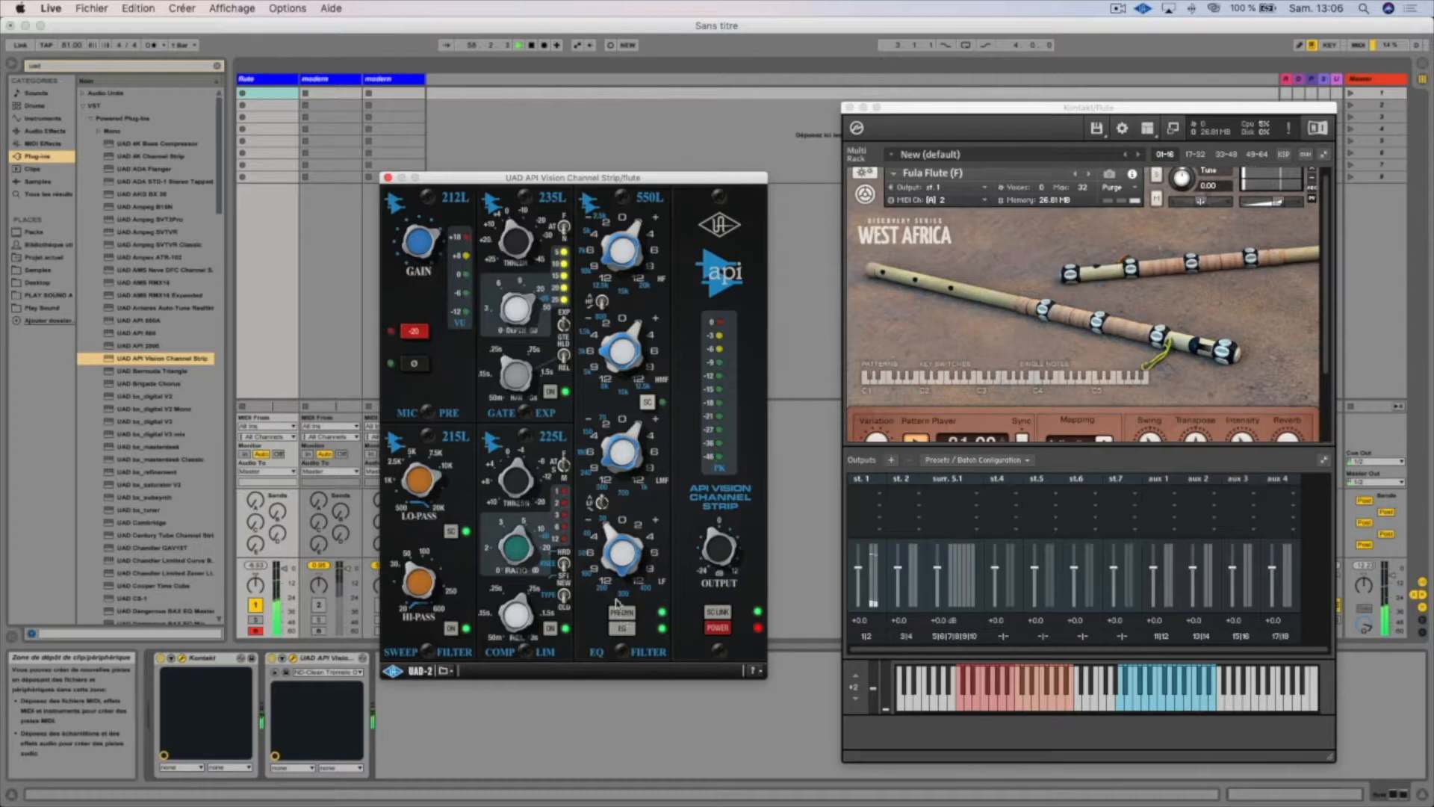
pyautogui.click(629, 614)
pyautogui.click(617, 614)
pyautogui.click(622, 615)
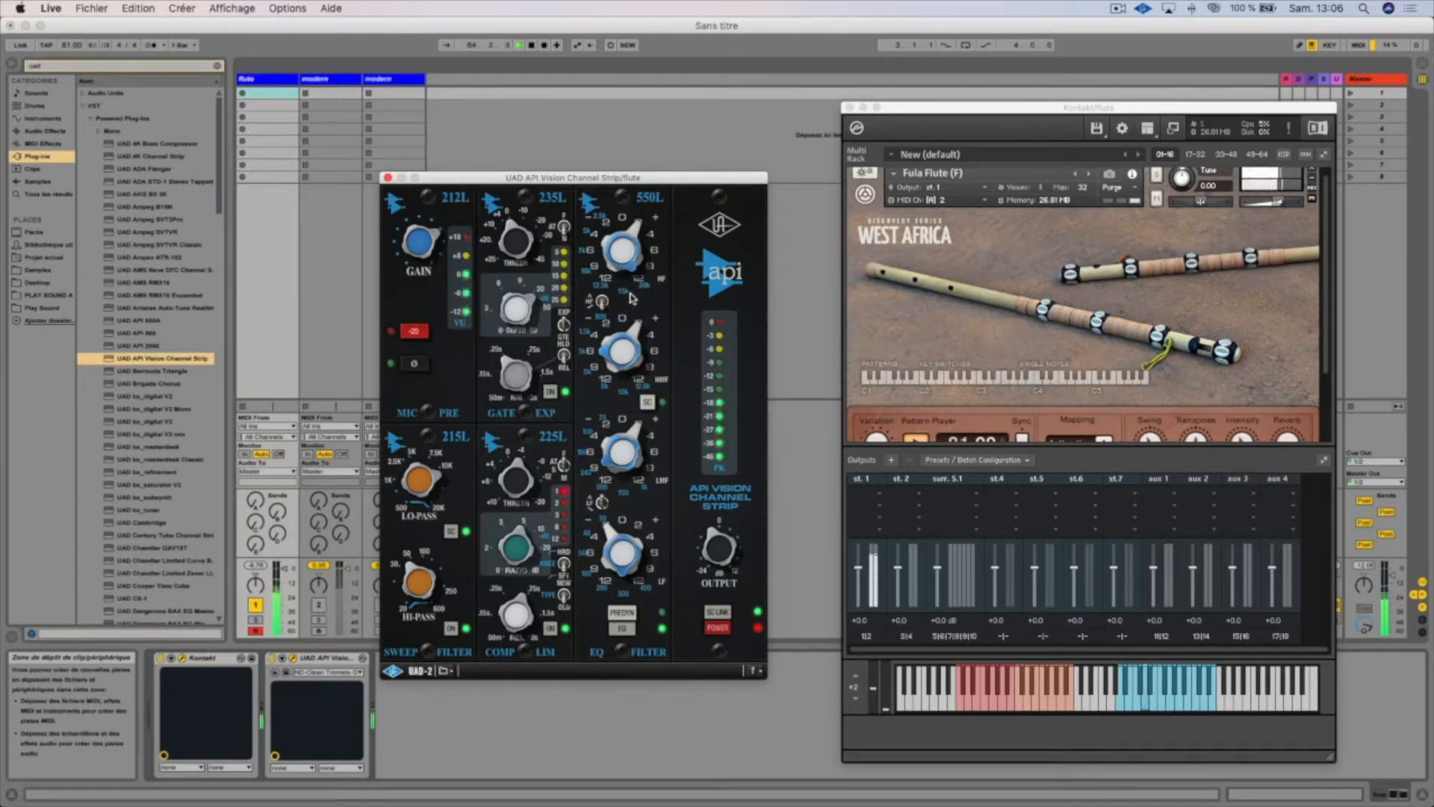
# Raise and lower the HF band gain of the flute's 550L EQ to compare settings, leaving it boosted
pyautogui.click(657, 219)
pyautogui.click(658, 220)
pyautogui.click(658, 220)
pyautogui.click(588, 219)
pyautogui.click(589, 218)
pyautogui.click(589, 218)
pyautogui.click(657, 221)
pyautogui.click(657, 222)
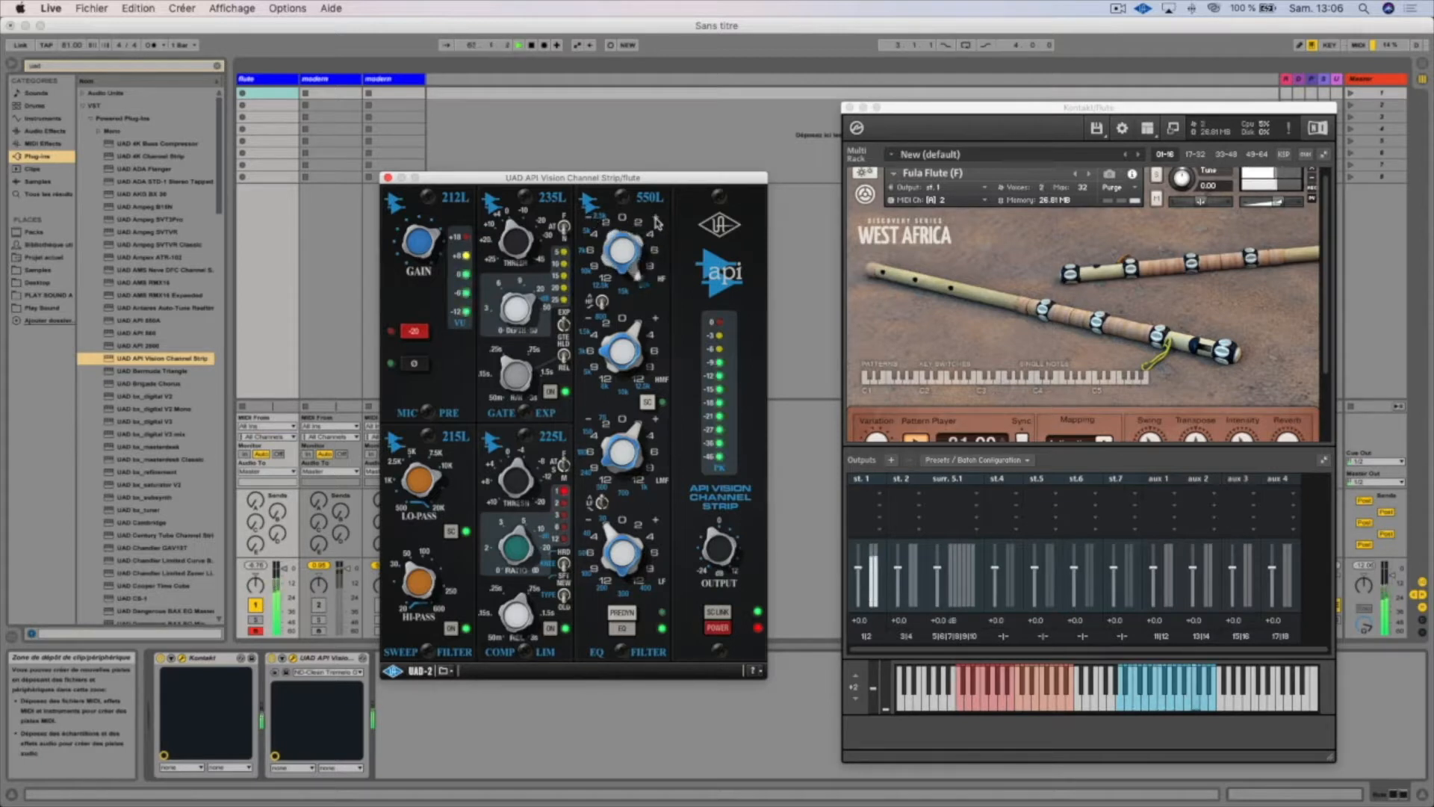
pyautogui.click(589, 222)
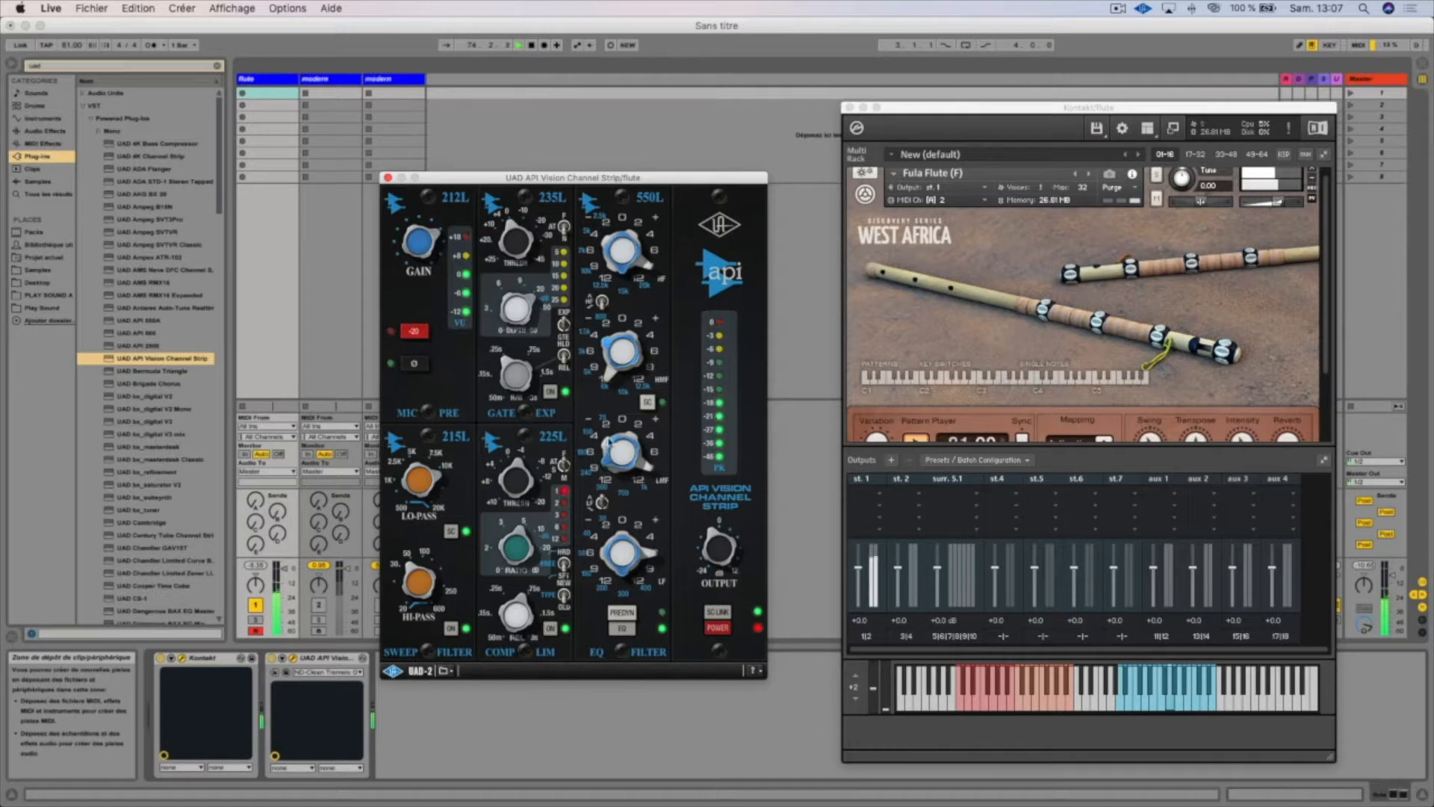
# Lower the LMF band gain of the flute's 550L EQ and adjust its HMF band gain
pyautogui.click(589, 417)
pyautogui.click(588, 418)
pyautogui.click(587, 418)
pyautogui.click(588, 417)
pyautogui.click(652, 317)
pyautogui.click(652, 317)
pyautogui.click(652, 317)
pyautogui.click(652, 316)
pyautogui.click(652, 317)
pyautogui.click(653, 317)
pyautogui.click(653, 317)
pyautogui.click(588, 321)
pyautogui.click(589, 321)
pyautogui.click(589, 322)
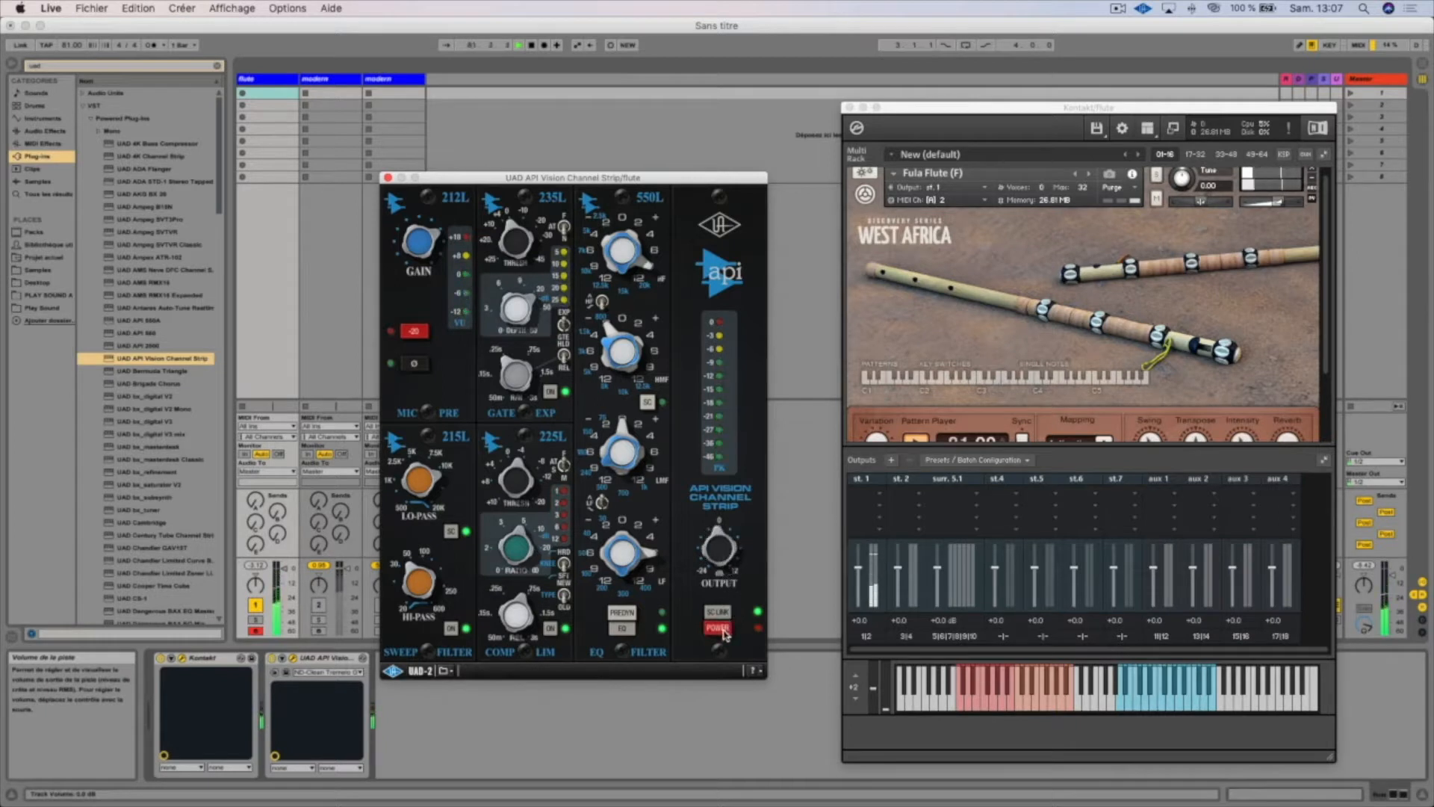
# Load the "Country Vocal - Female" preset into the flute's API Vision Channel Strip
pyautogui.click(454, 670)
pyautogui.click(458, 685)
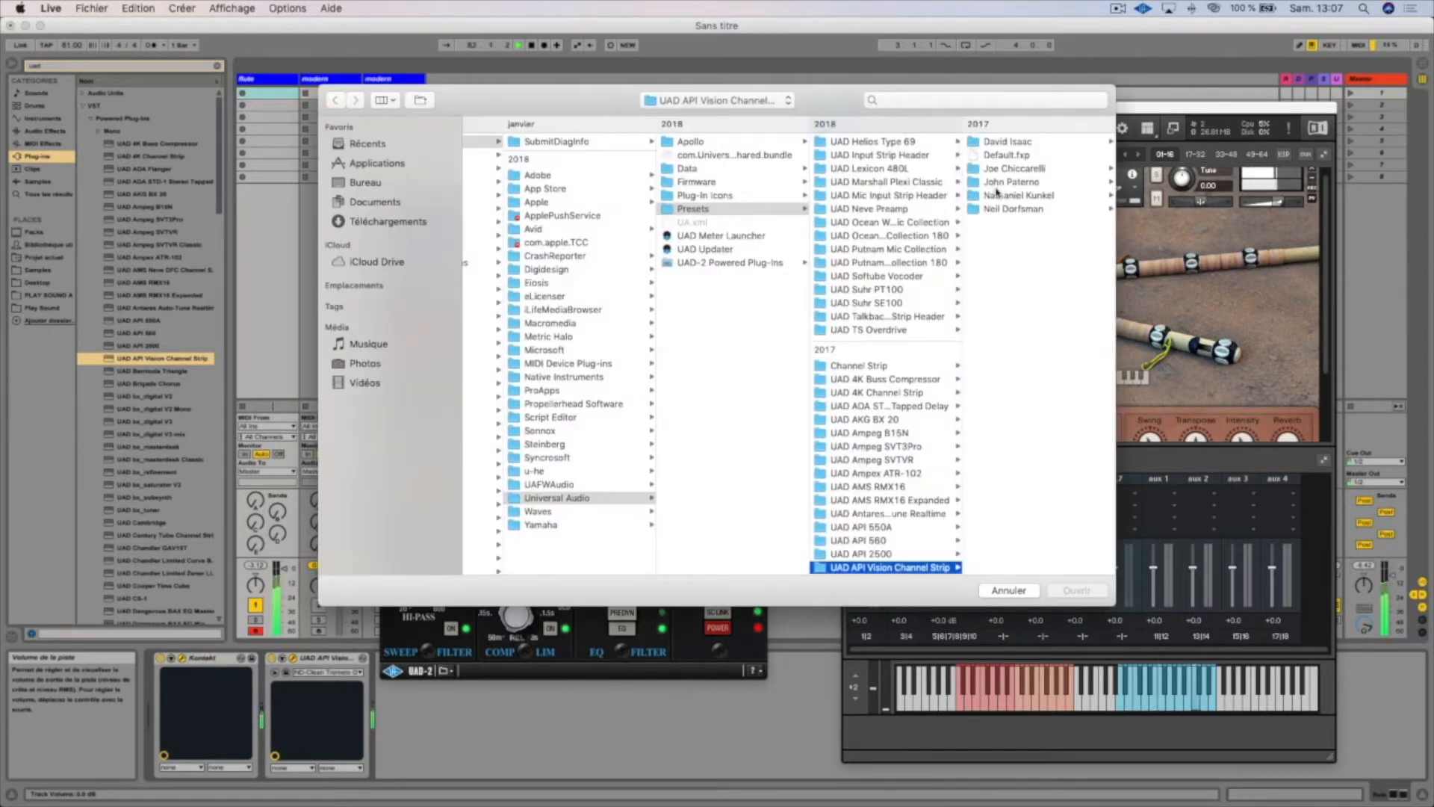
pyautogui.click(998, 195)
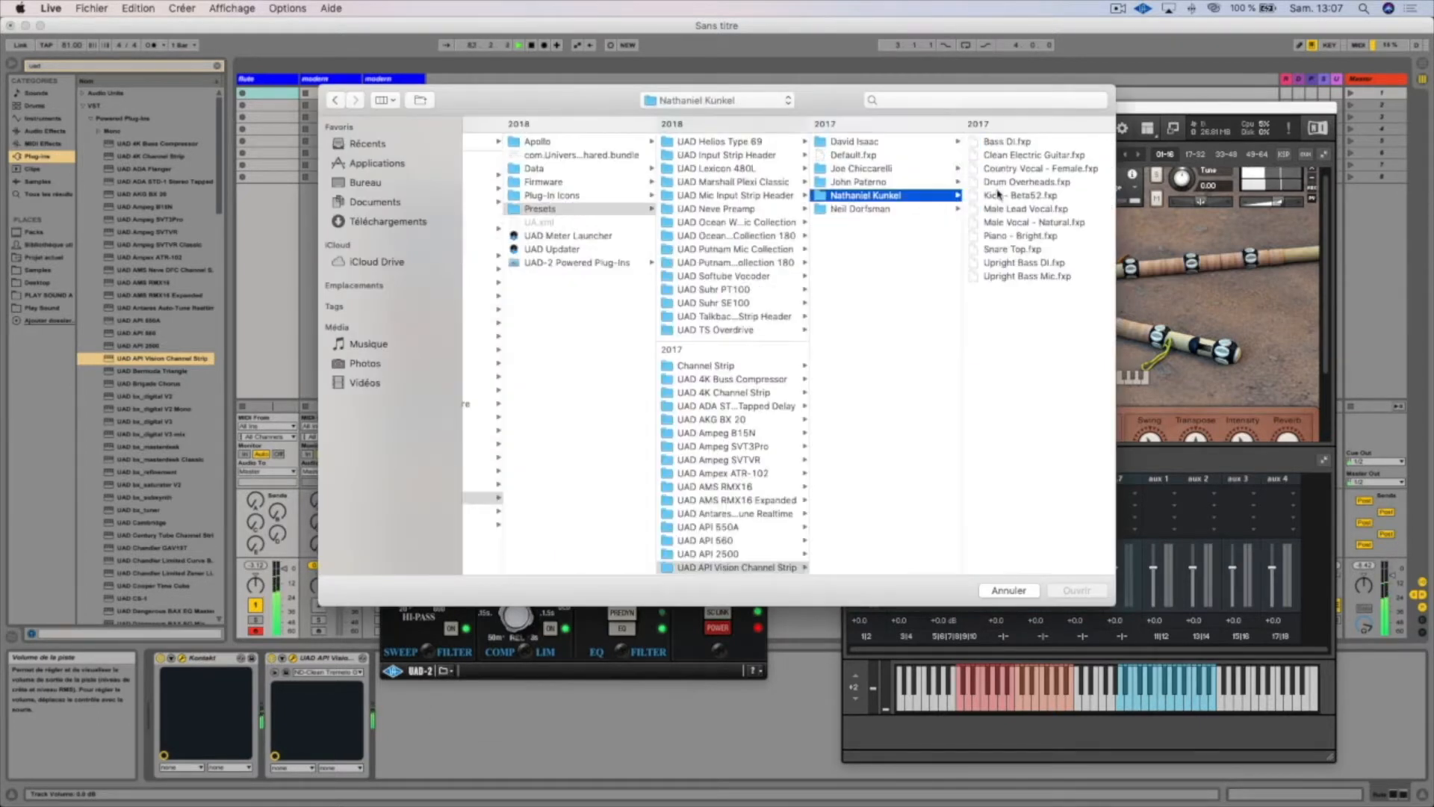
pyautogui.doubleClick(1022, 168)
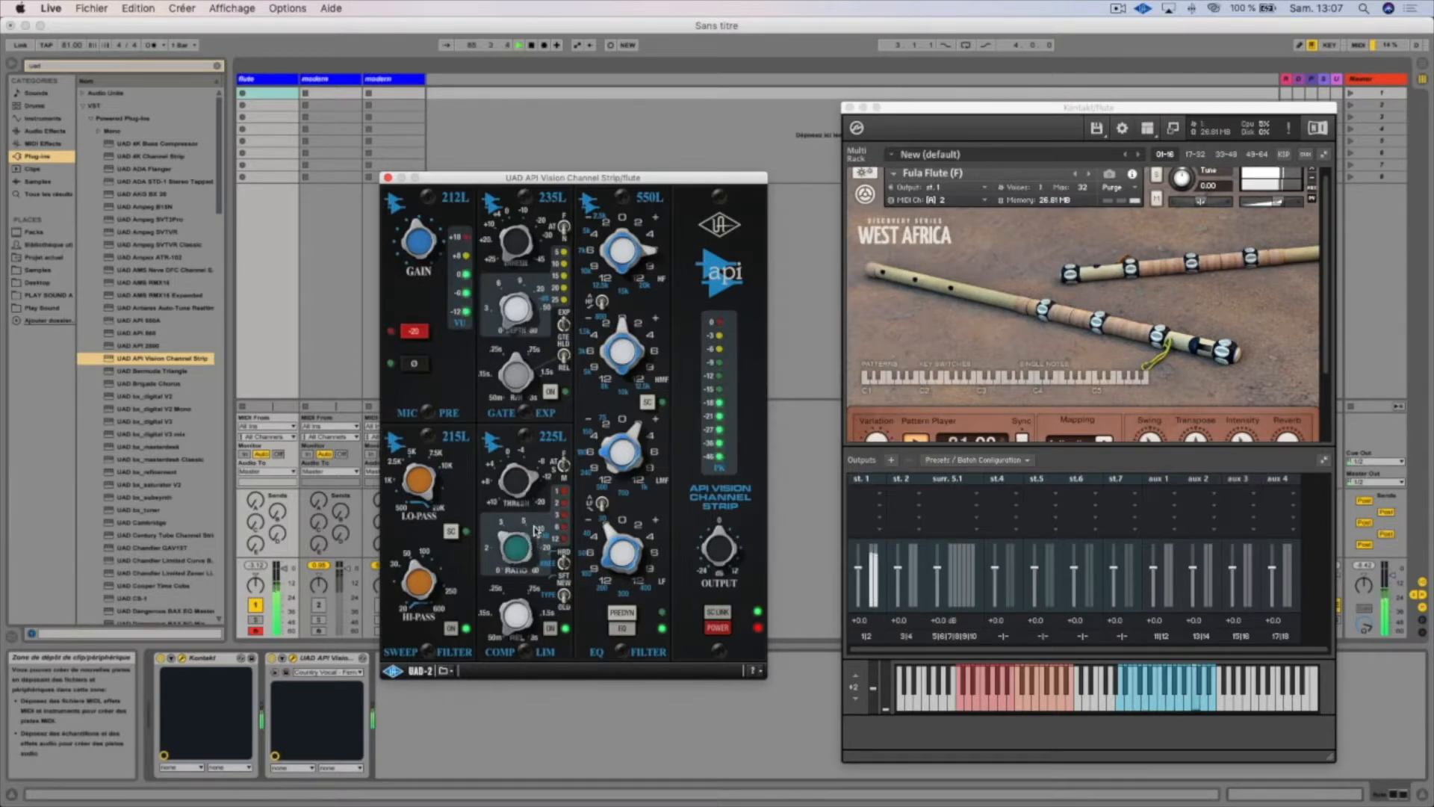
pyautogui.click(284, 568)
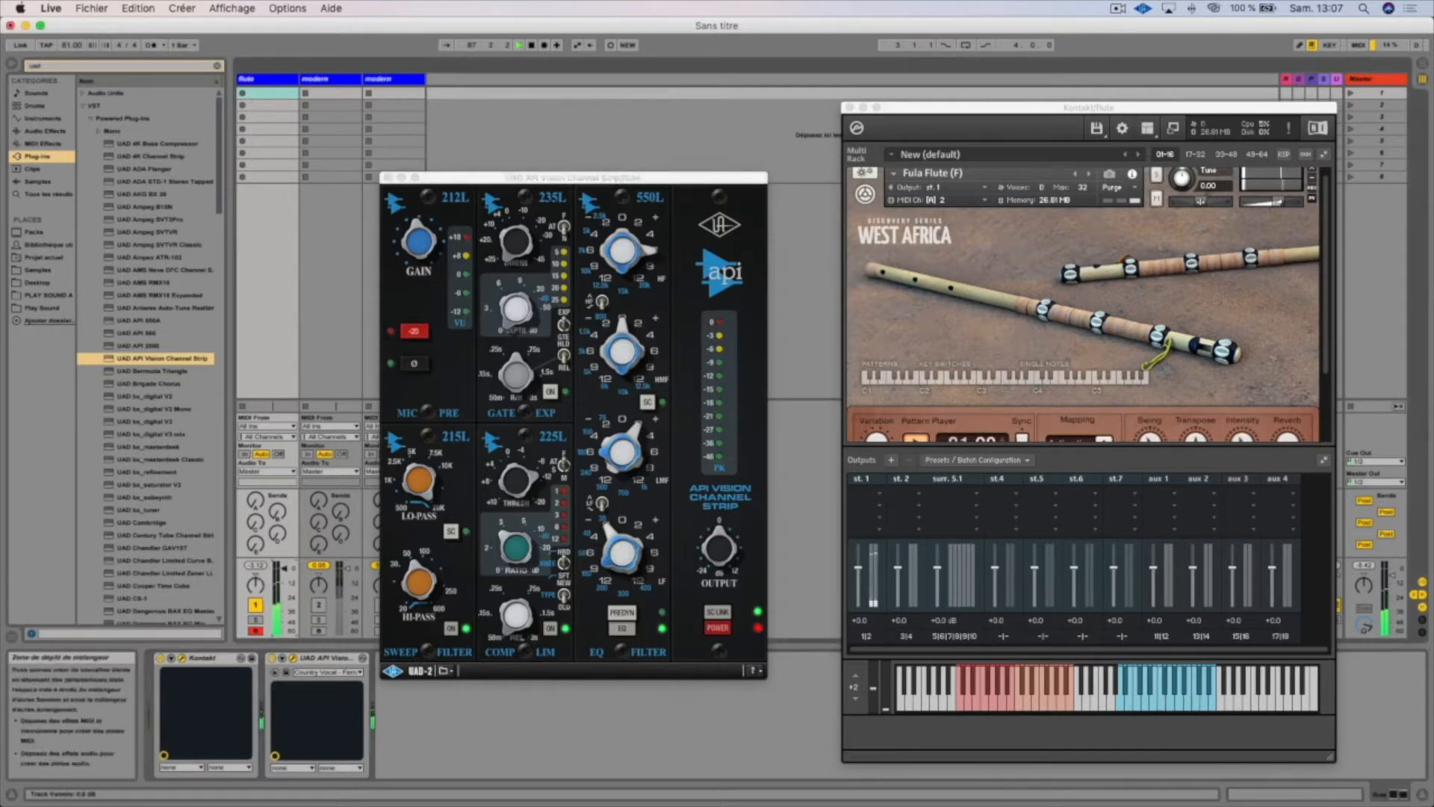
# Activate and select the third track, and place its API Vision Channel Strip window clear of the drum instrument
pyautogui.moveTo(485, 178); pyautogui.dragTo(585, 179)
pyautogui.click(382, 608)
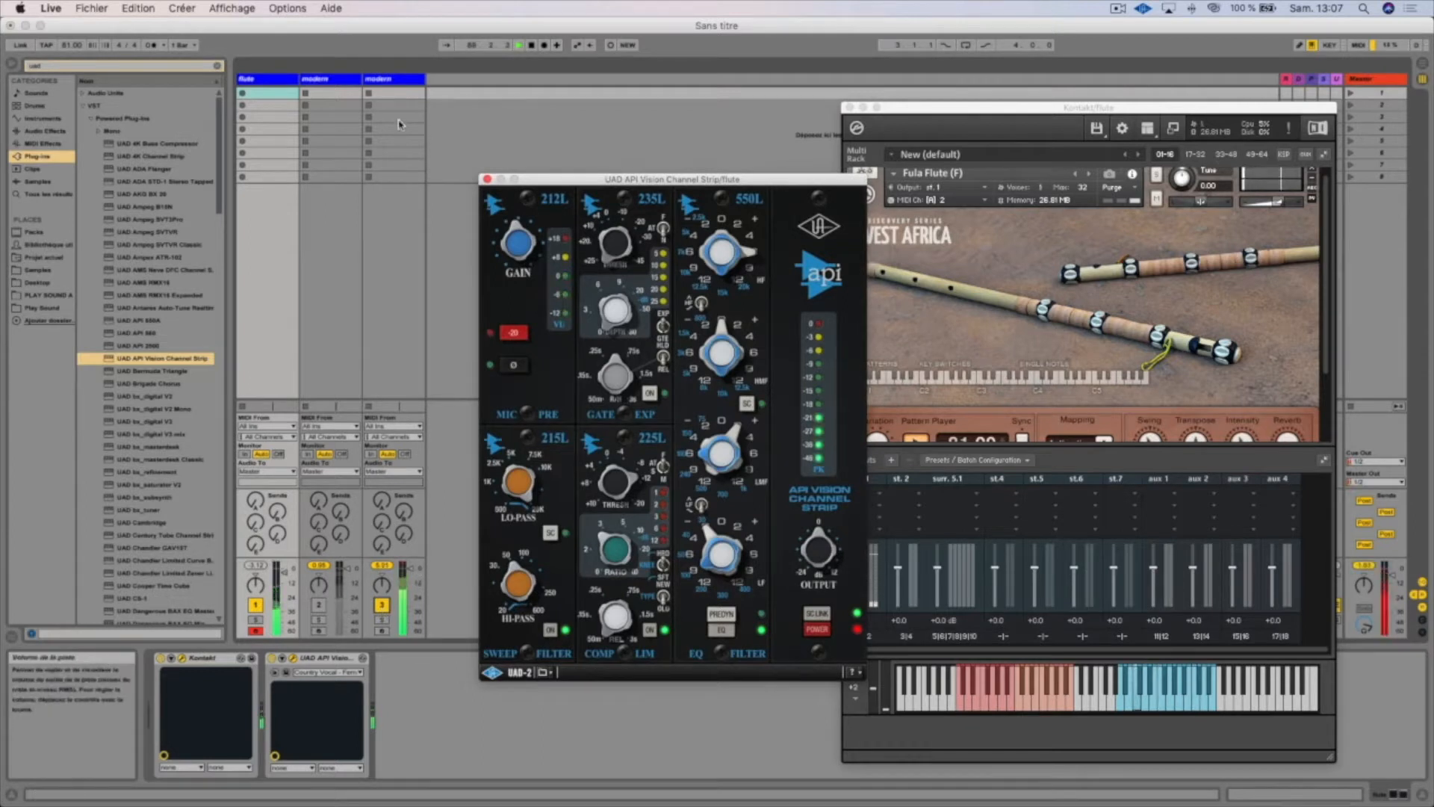
pyautogui.click(407, 80)
pyautogui.moveTo(629, 280); pyautogui.dragTo(563, 178)
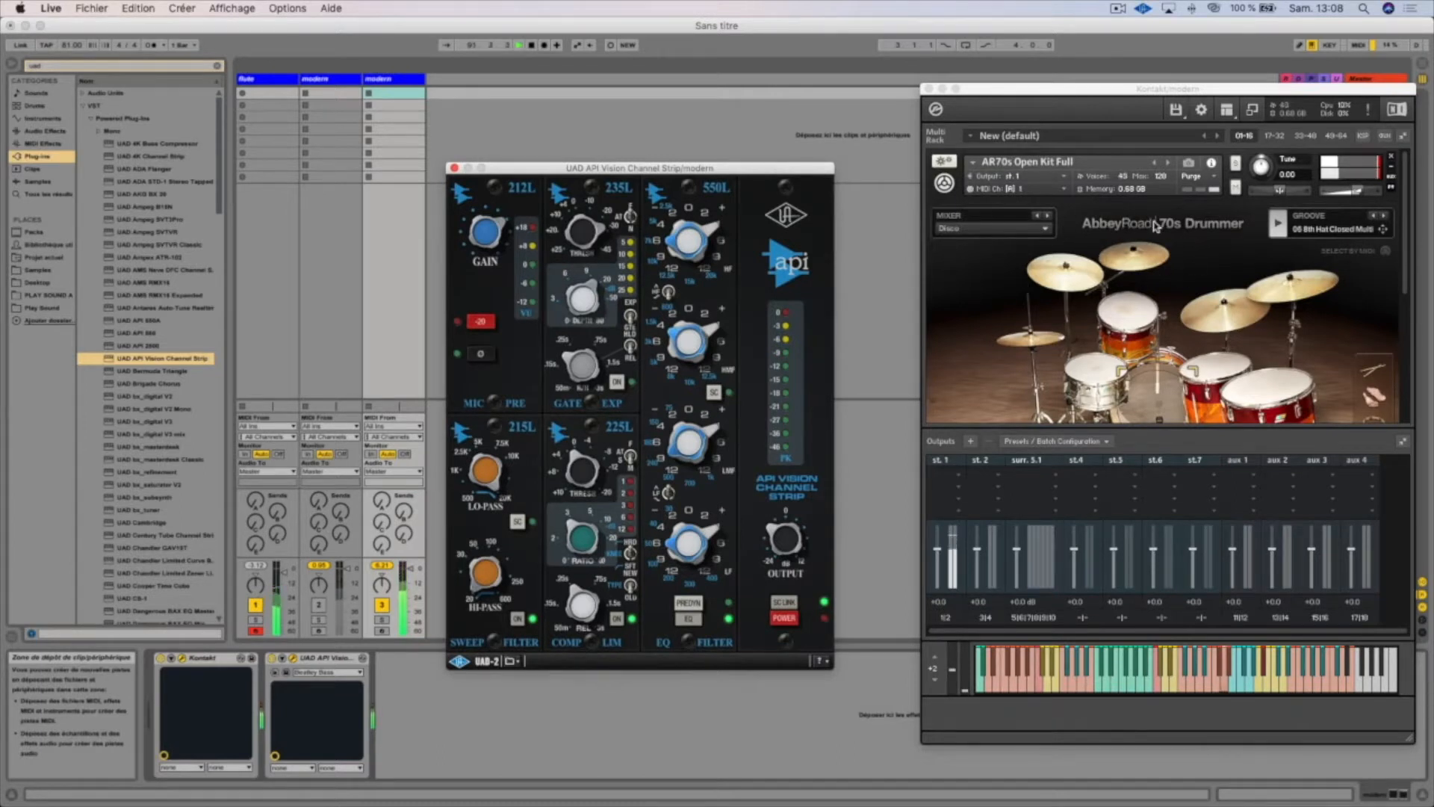
pyautogui.moveTo(693, 172); pyautogui.dragTo(735, 153)
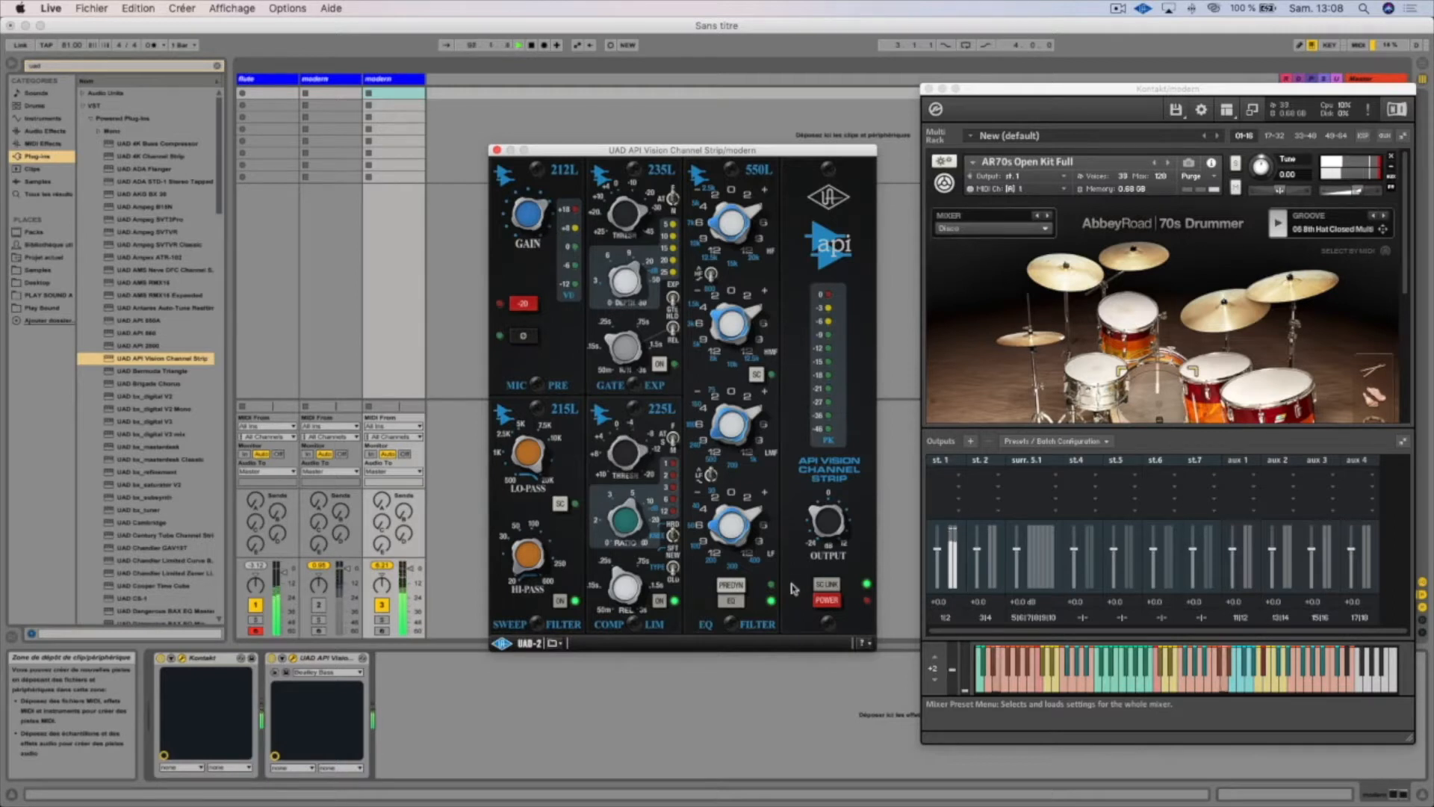
# Power on the drum track's channel strip and compare the drums with it off and on, leaving it on
pyautogui.click(824, 600)
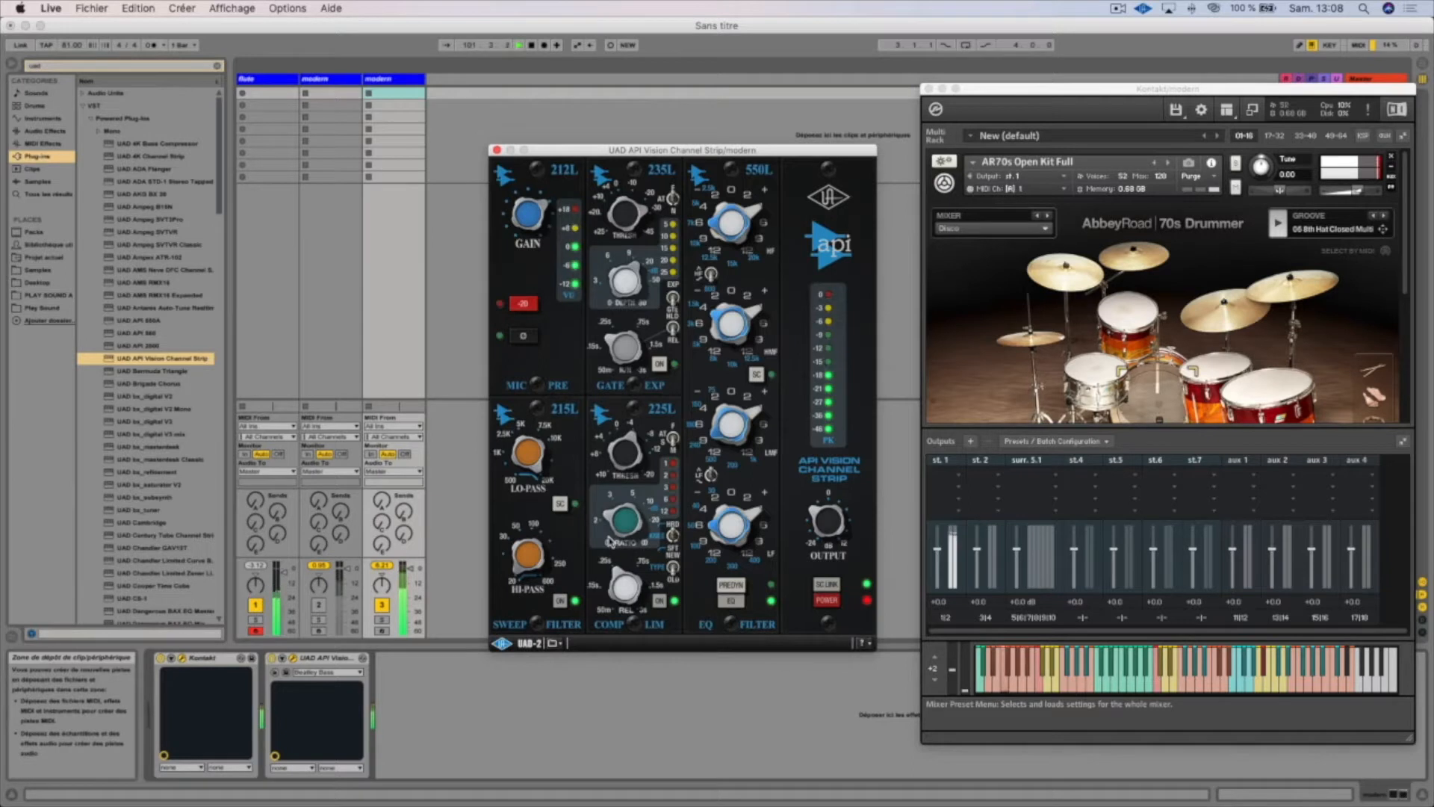
pyautogui.click(827, 602)
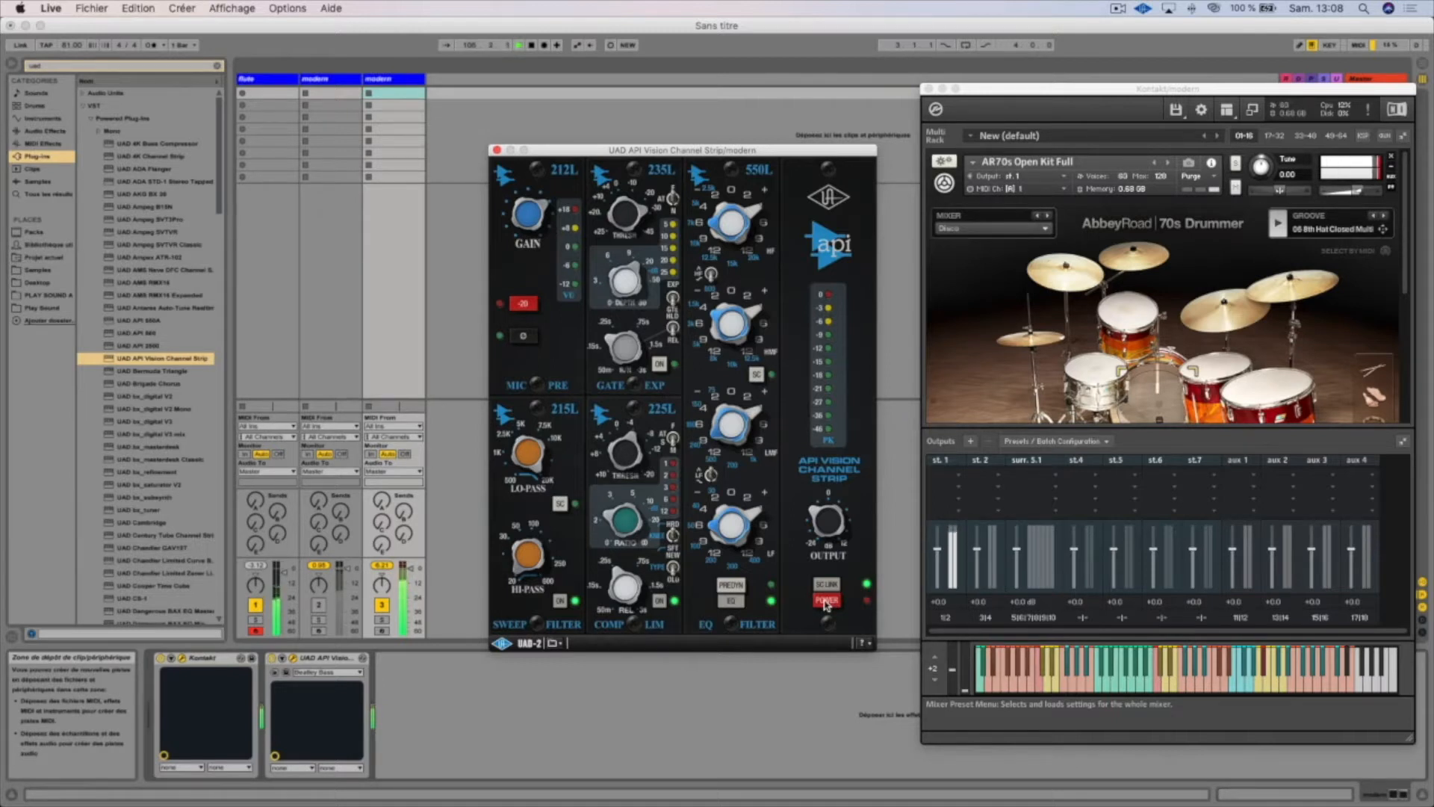
pyautogui.click(826, 600)
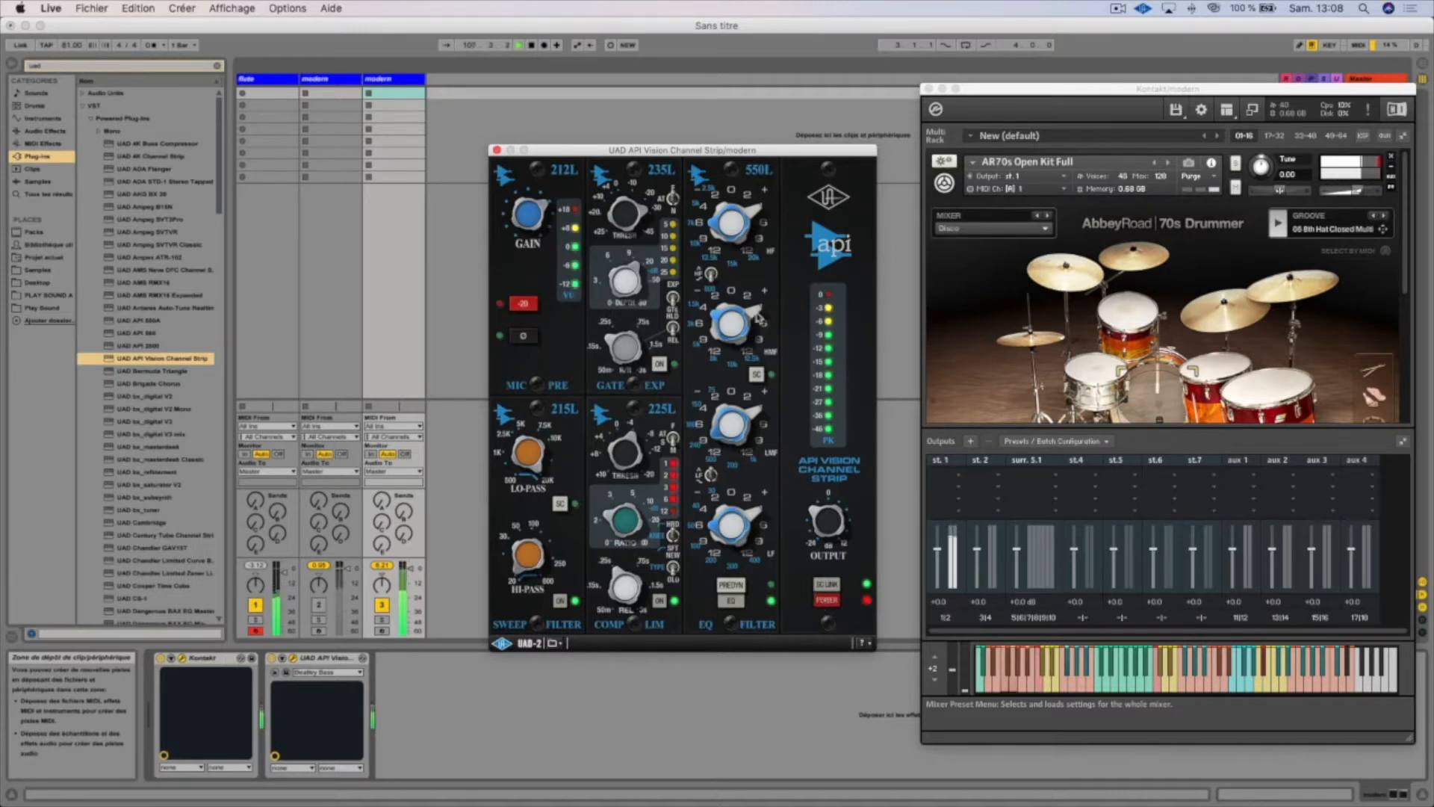
# Raise the LF band gain of the drums' 550L EQ, compare it with the strip bypassed, and raise the HF gain
pyautogui.click(761, 490)
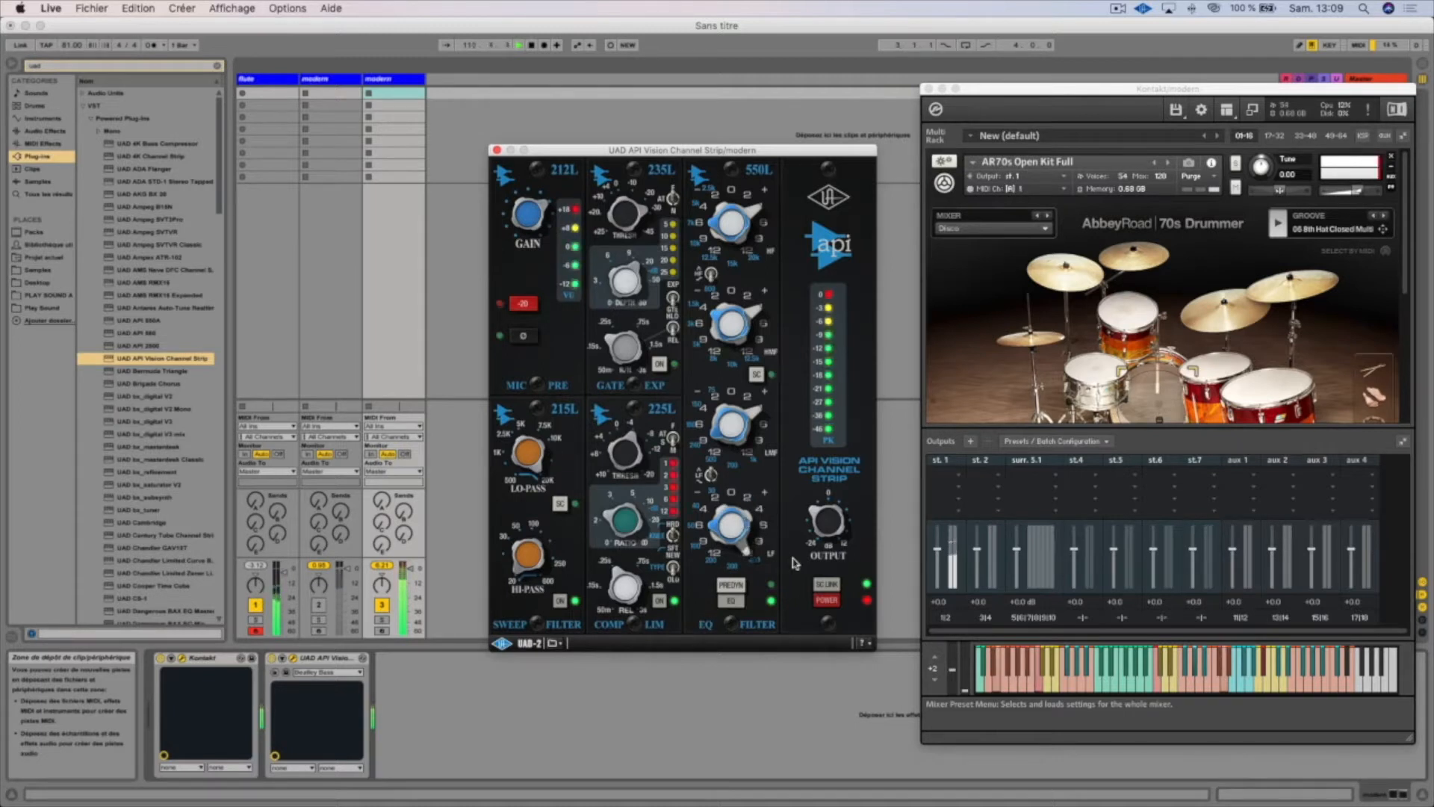
pyautogui.click(823, 600)
pyautogui.click(824, 601)
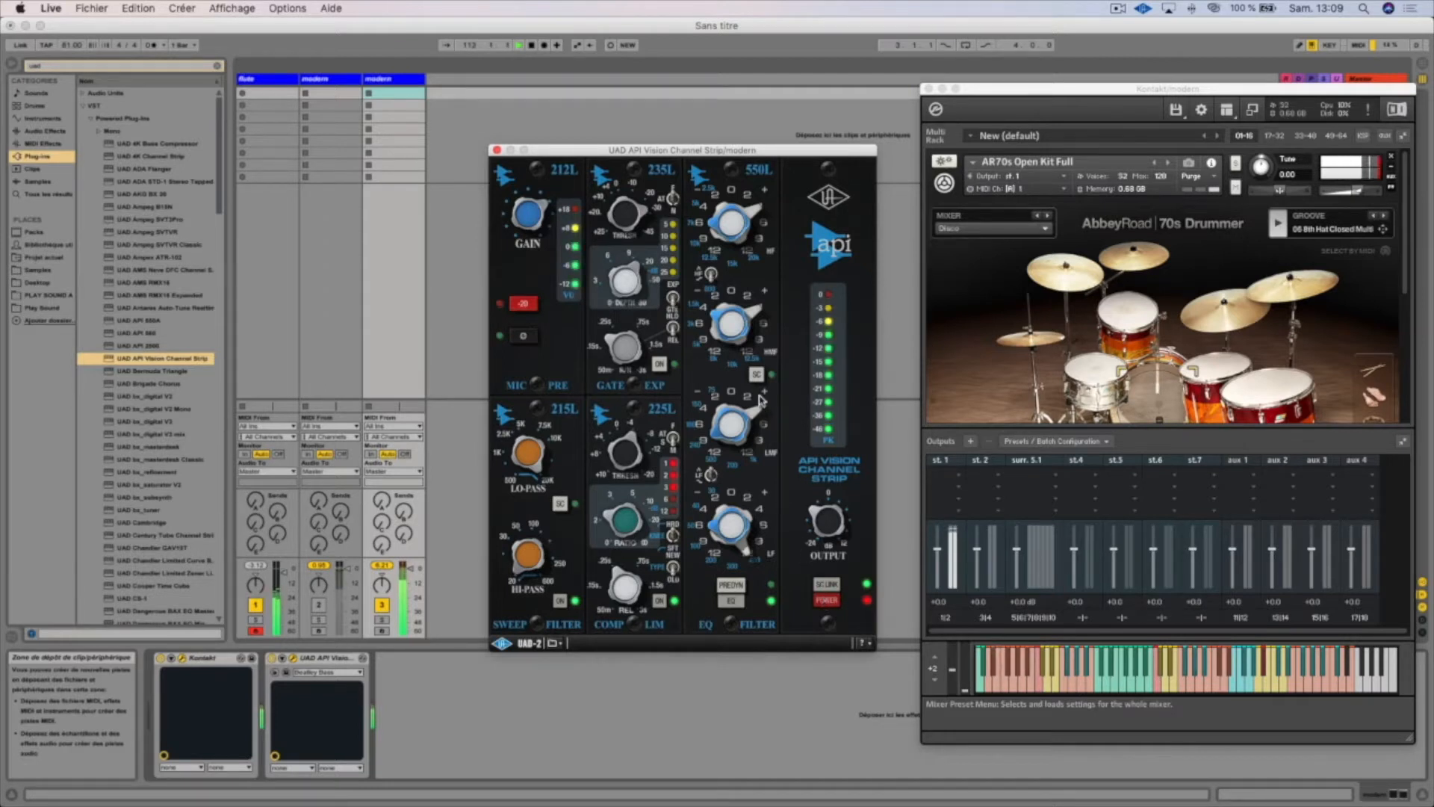
pyautogui.moveTo(770, 207); pyautogui.dragTo(769, 193)
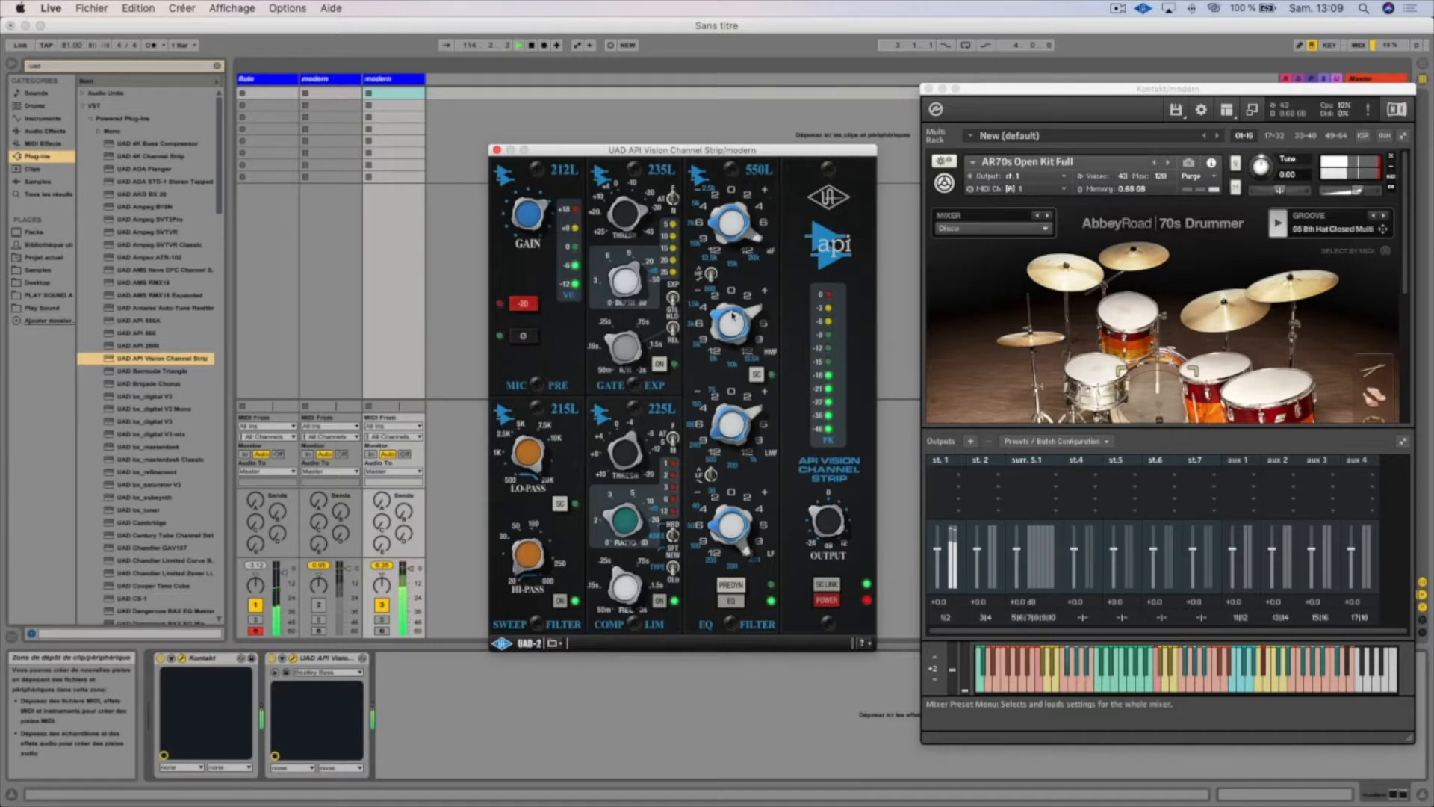
pyautogui.click(761, 291)
pyautogui.click(700, 190)
pyautogui.click(700, 189)
pyautogui.click(700, 190)
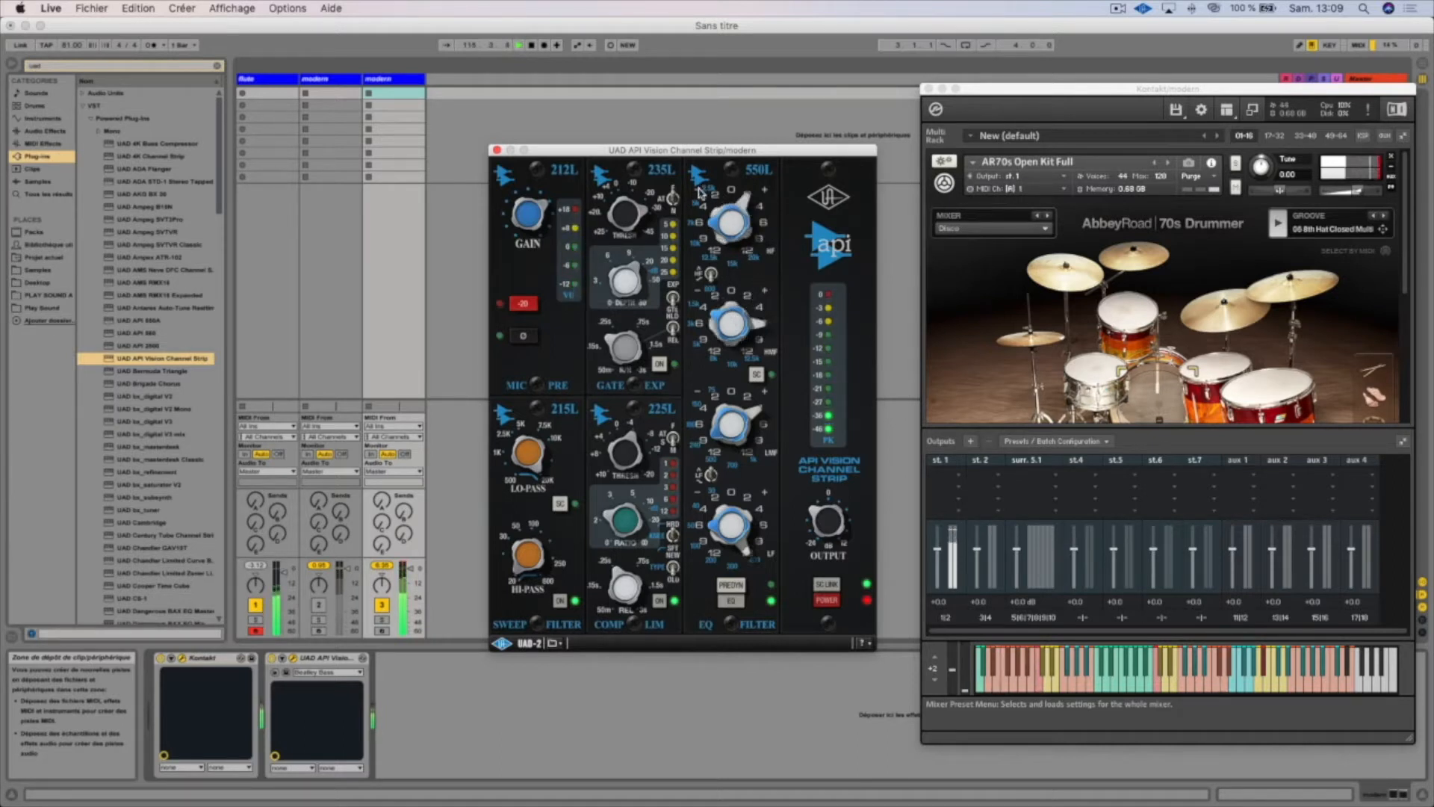
# Load the "Kick - Beta52" preset into the drums' API Vision Channel Strip
pyautogui.click(559, 649)
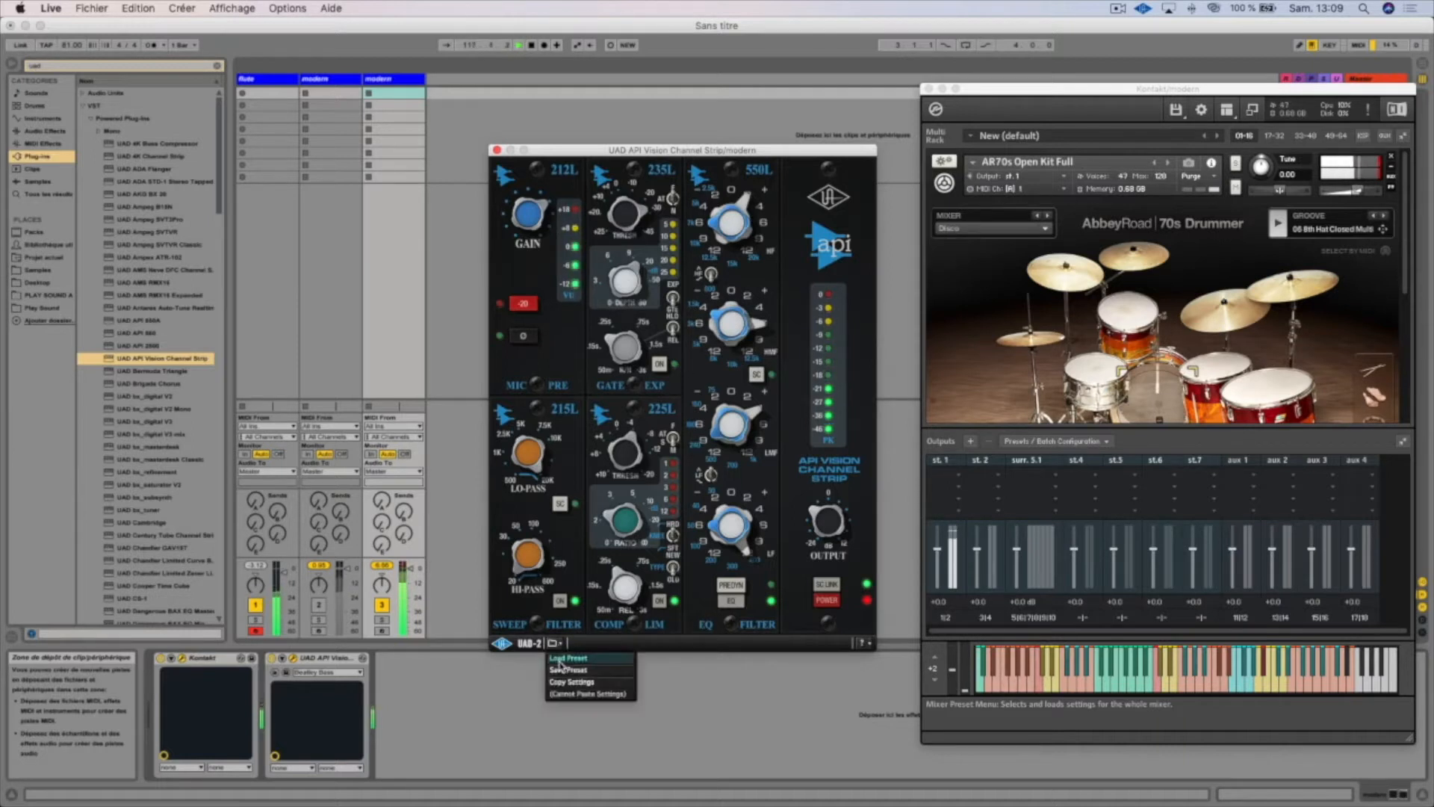
pyautogui.click(562, 666)
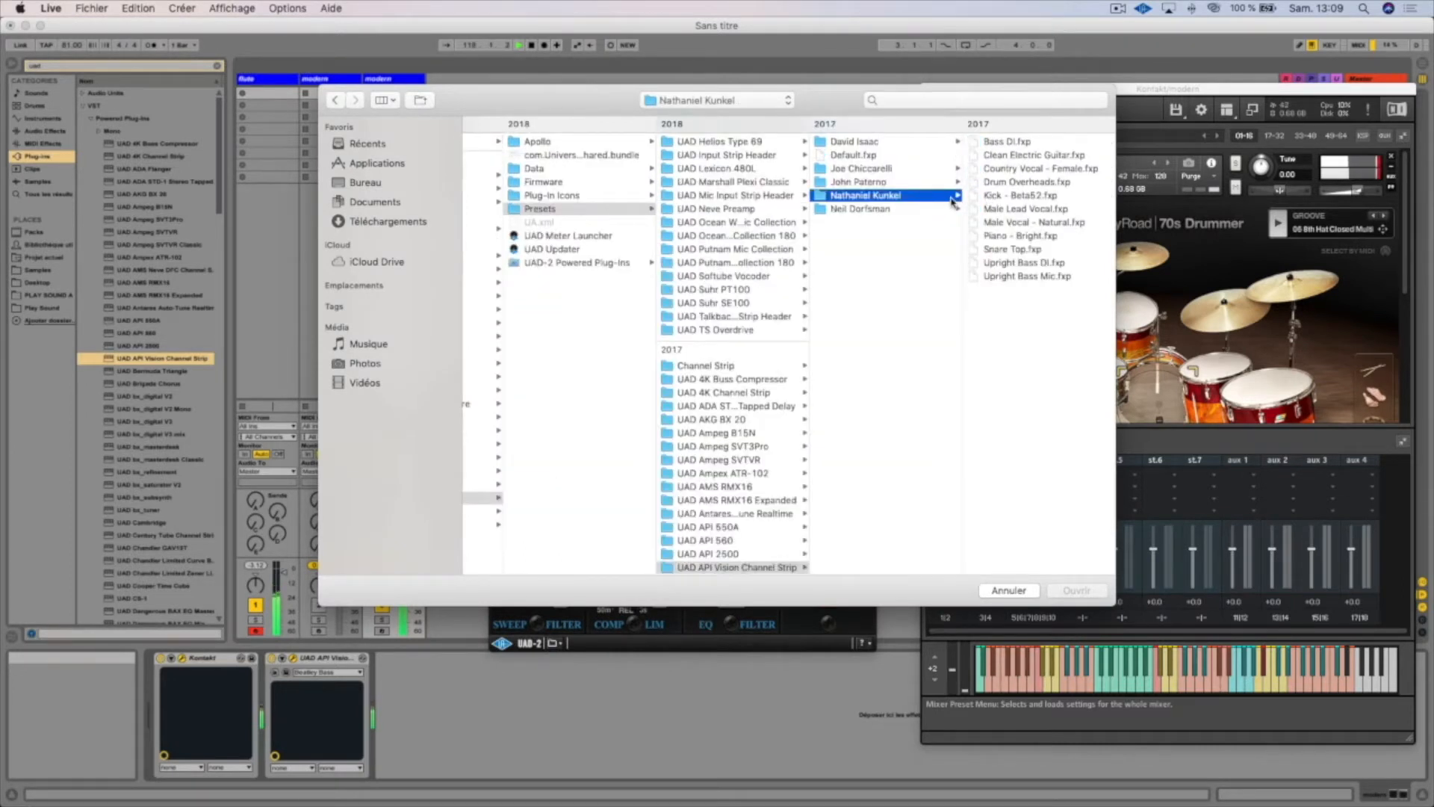
pyautogui.click(1000, 196)
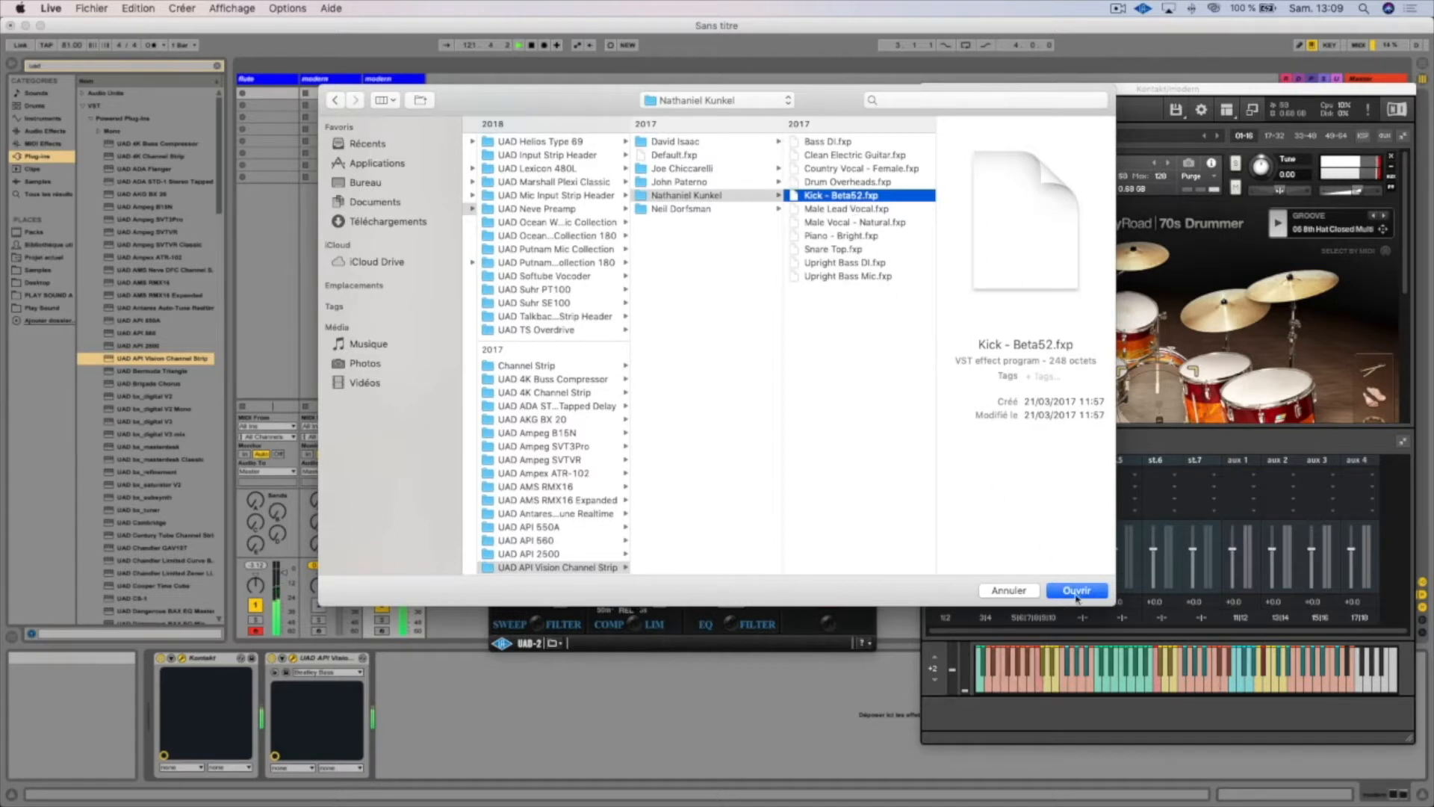
pyautogui.click(1077, 591)
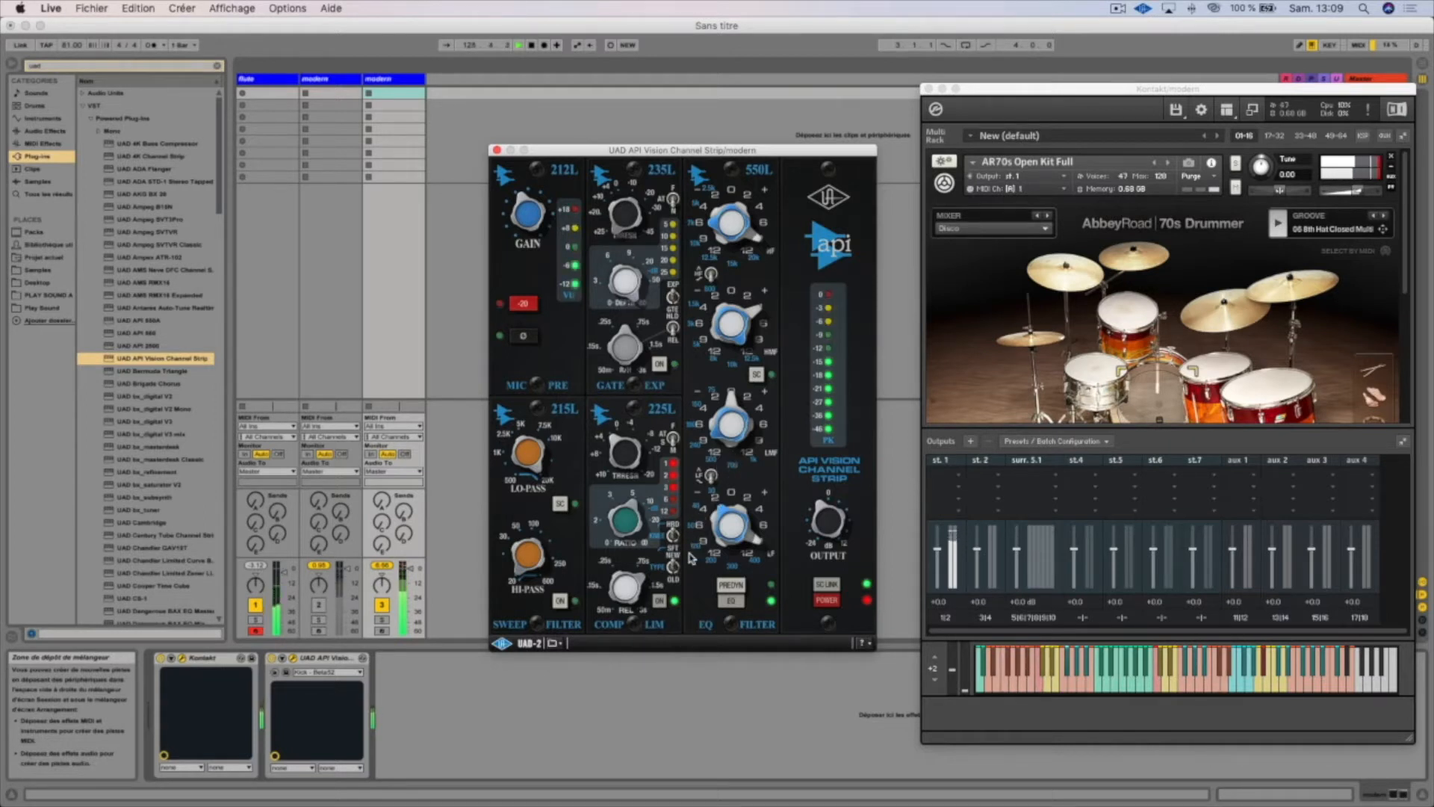
# Load the "Squash Snare" preset from the Neil Dorfsman folder into the drums' API Vision Channel Strip
pyautogui.click(558, 644)
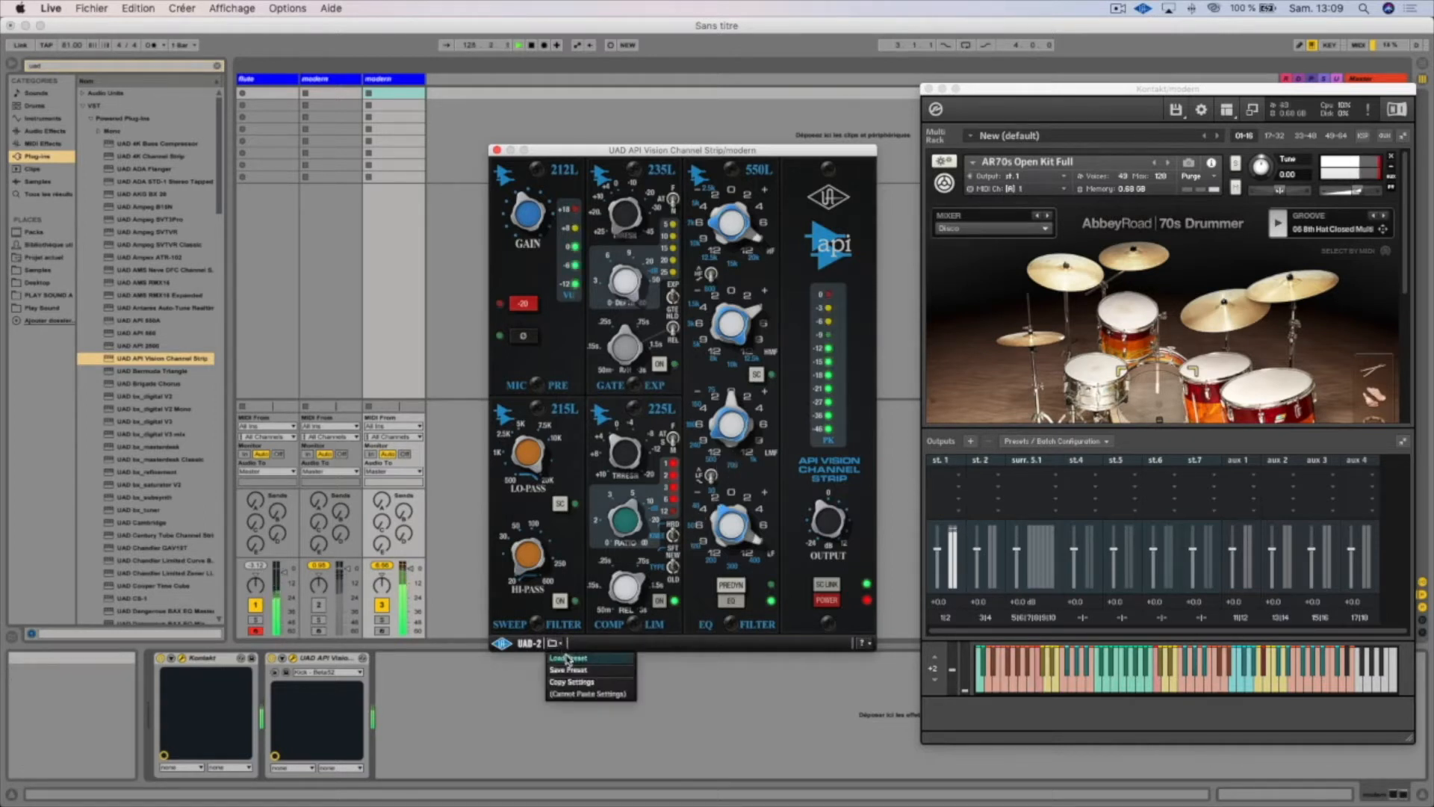
pyautogui.click(566, 656)
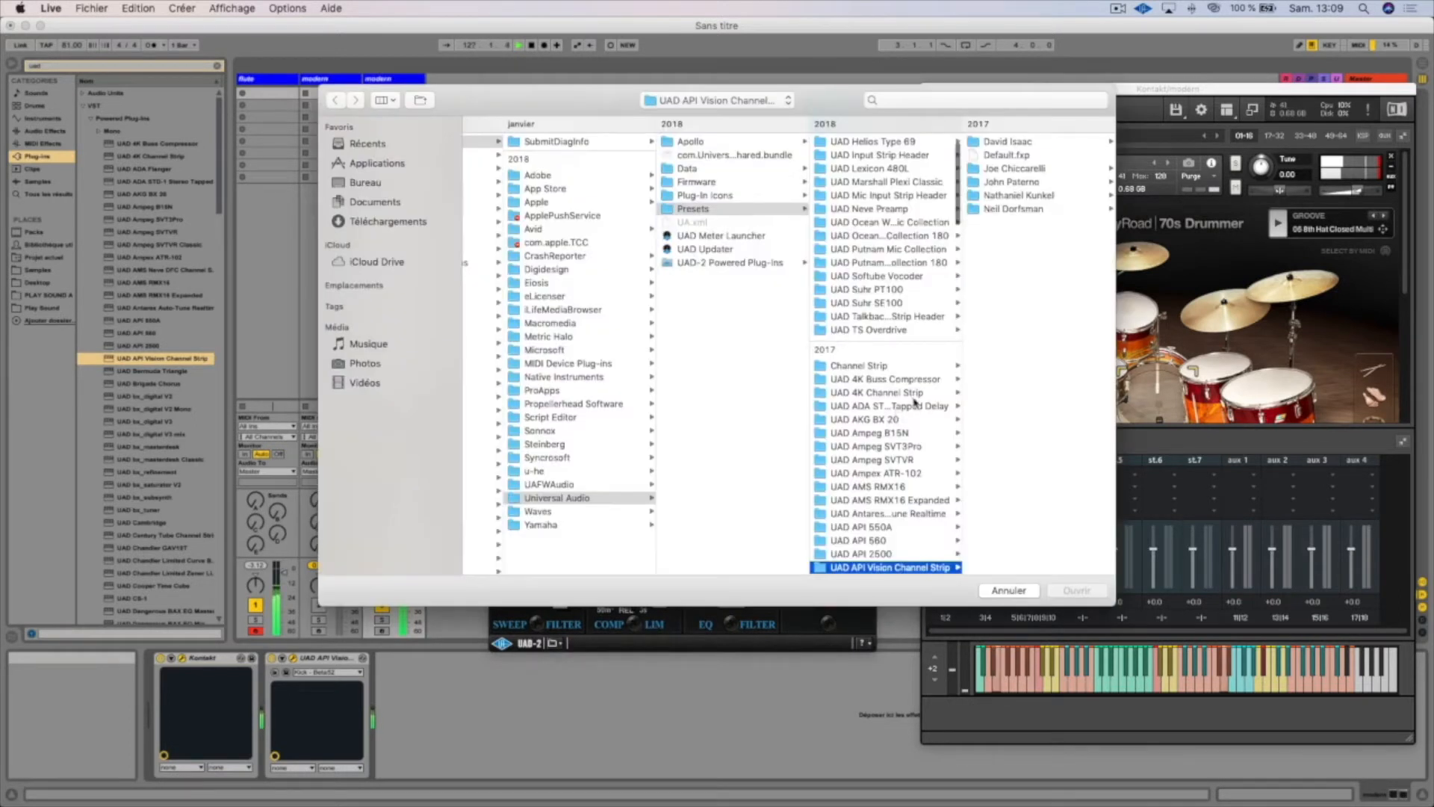
pyautogui.click(1007, 210)
pyautogui.click(1023, 210)
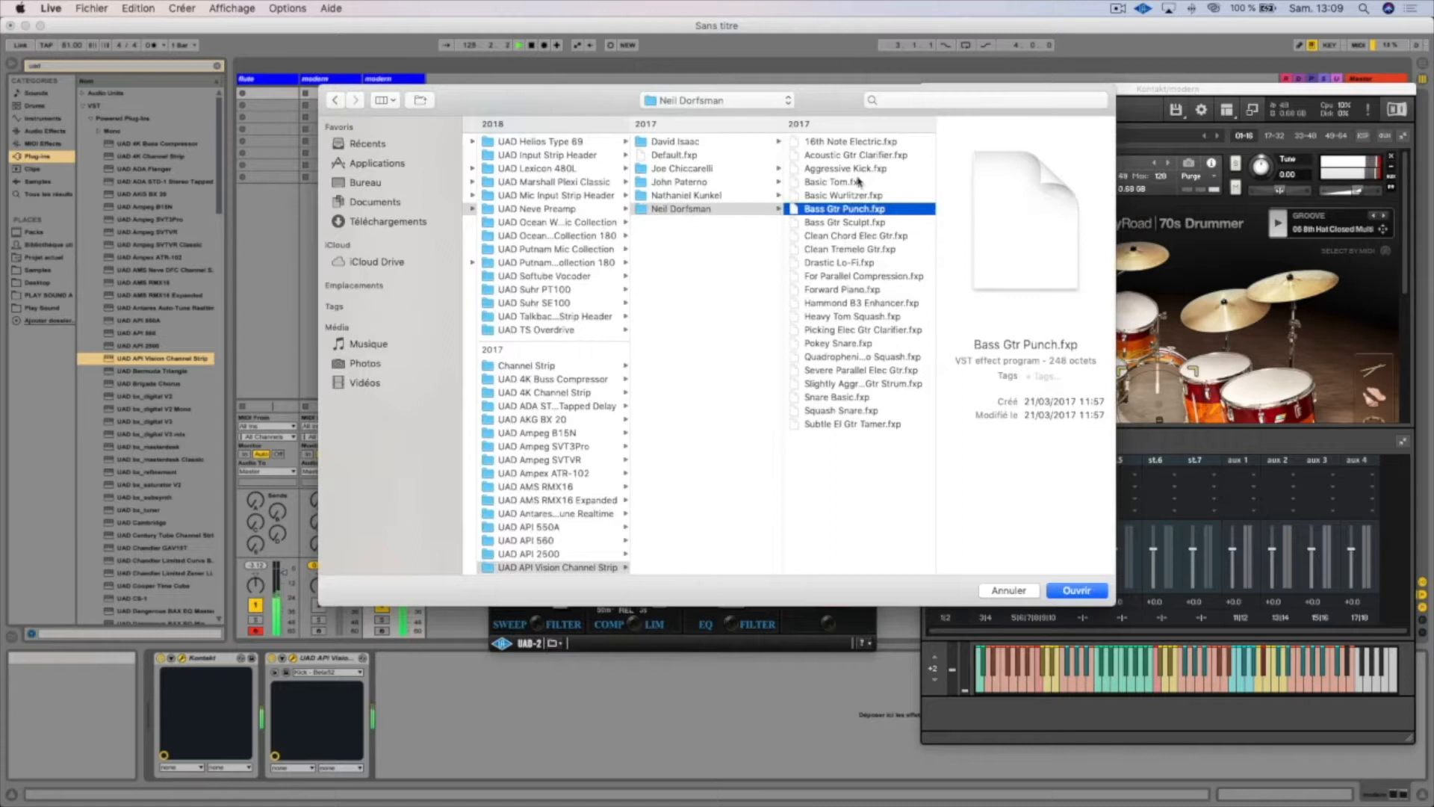
pyautogui.click(858, 182)
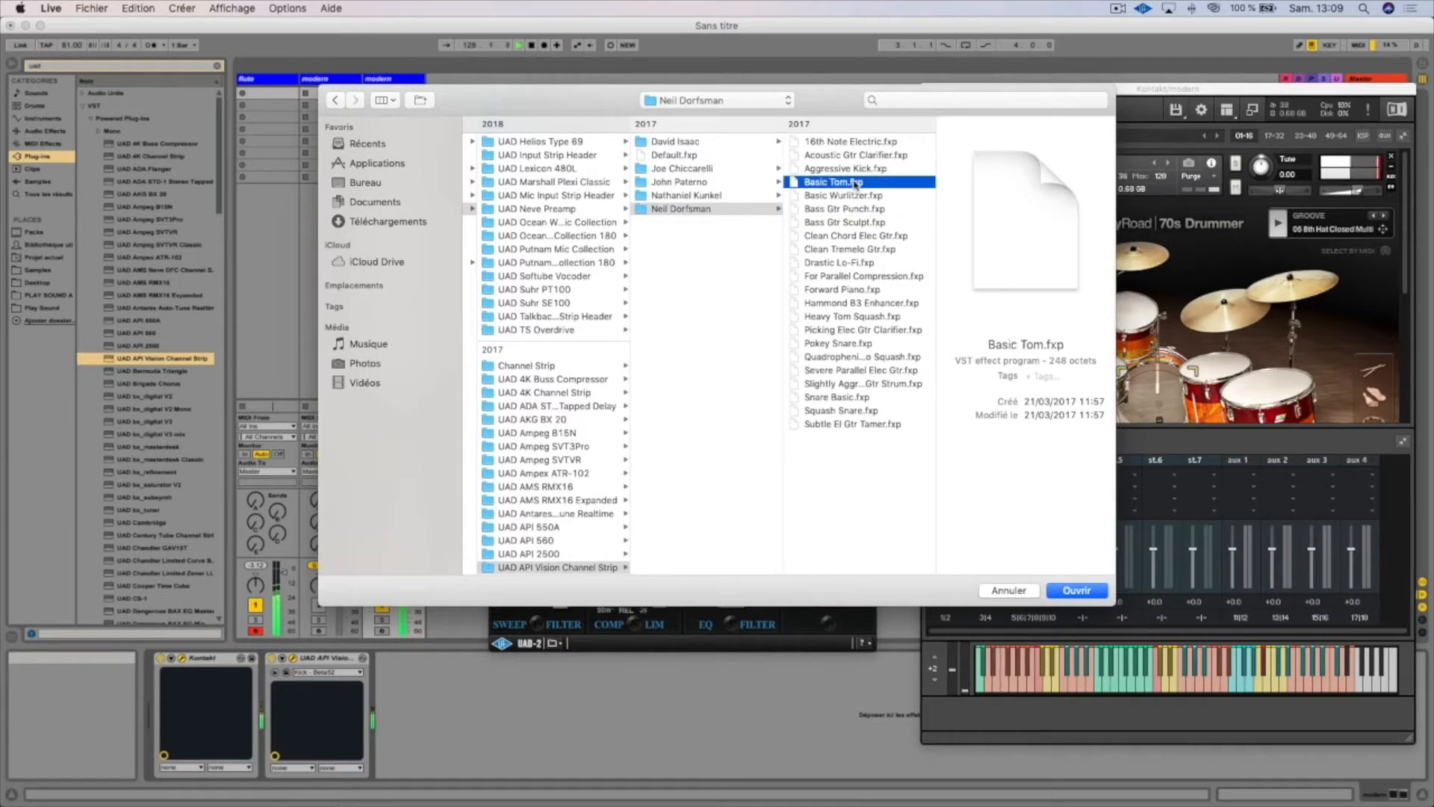
pyautogui.click(850, 411)
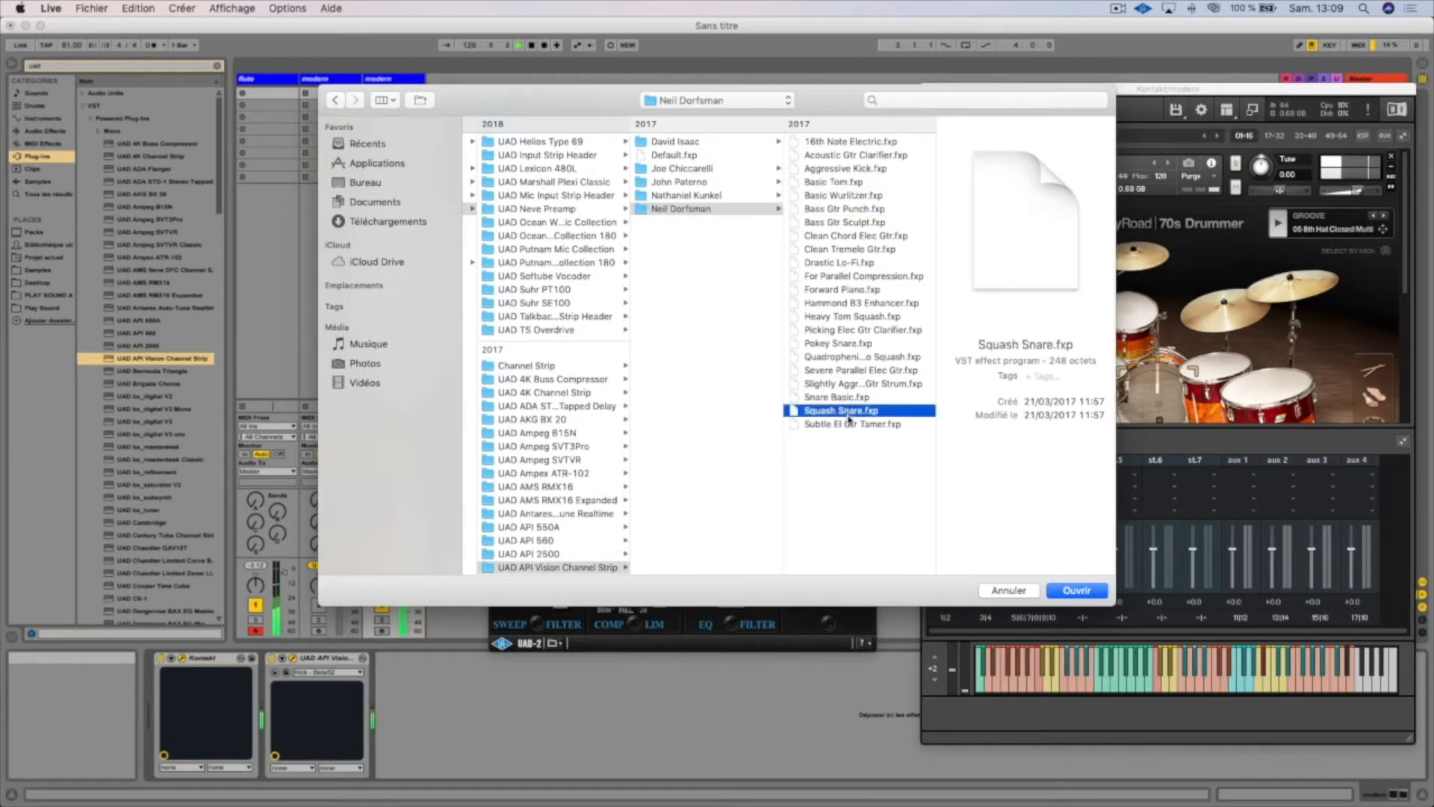
pyautogui.doubleClick(849, 411)
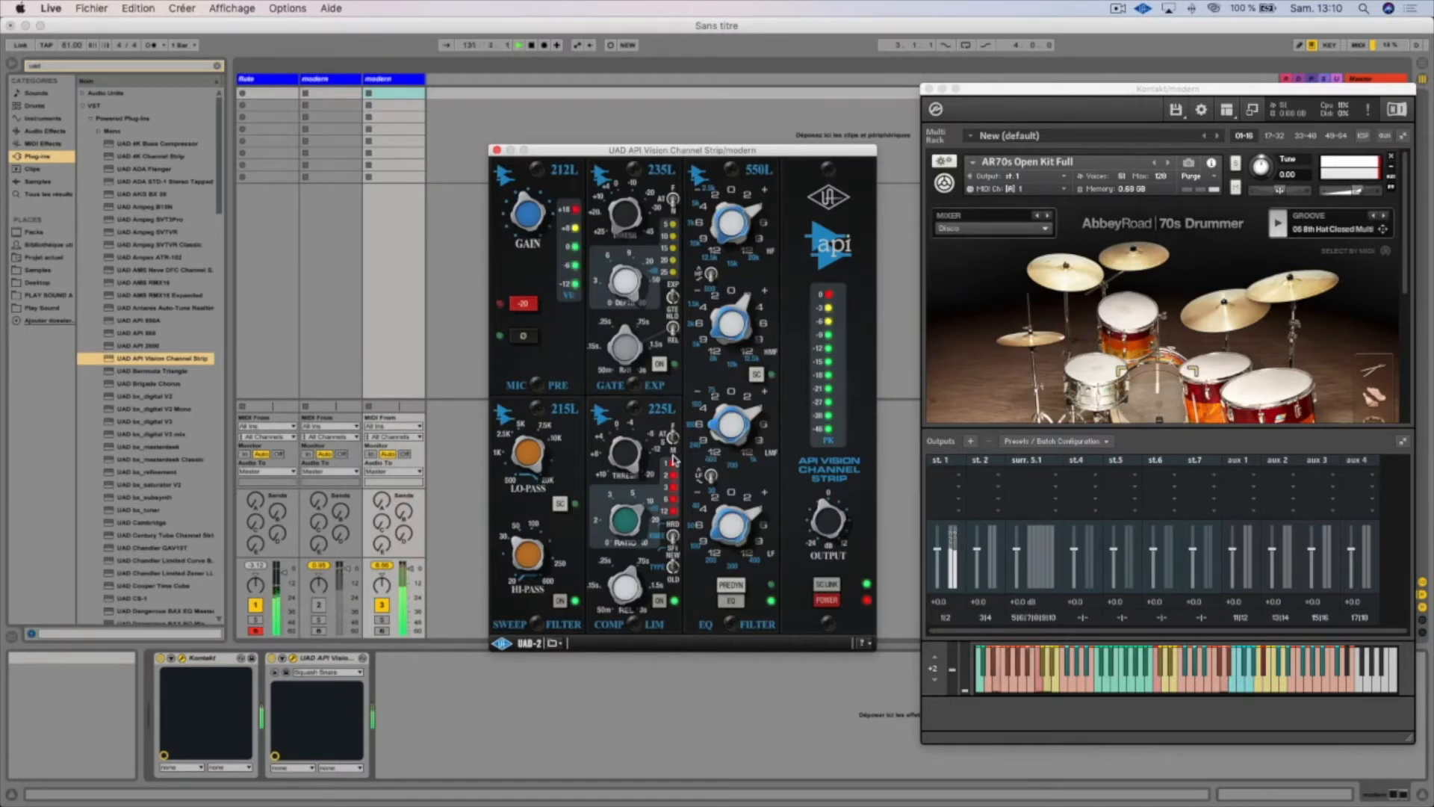
# Mute the flute track and compare the drums with the channel strip off and on, leaving it on
pyautogui.click(832, 602)
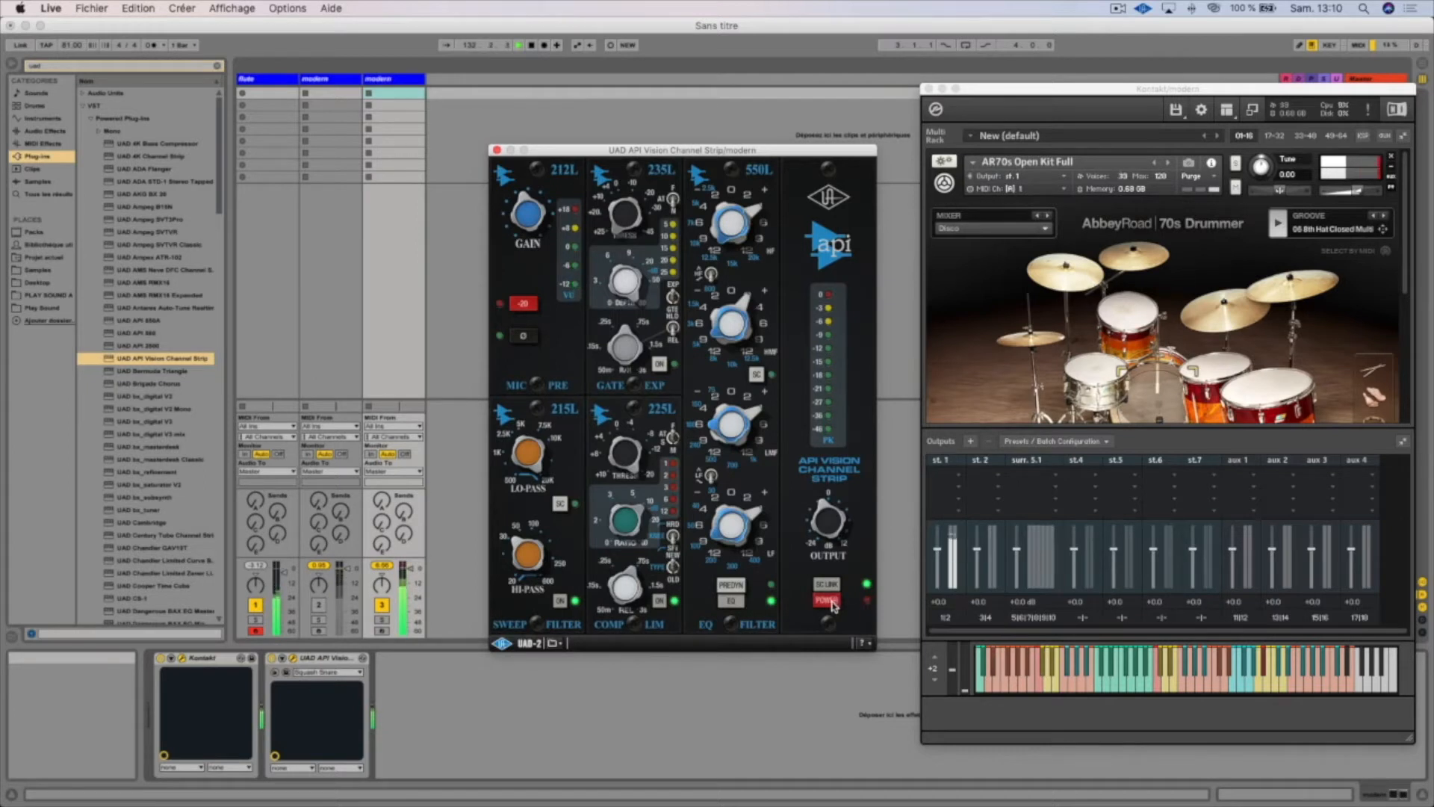
pyautogui.click(255, 605)
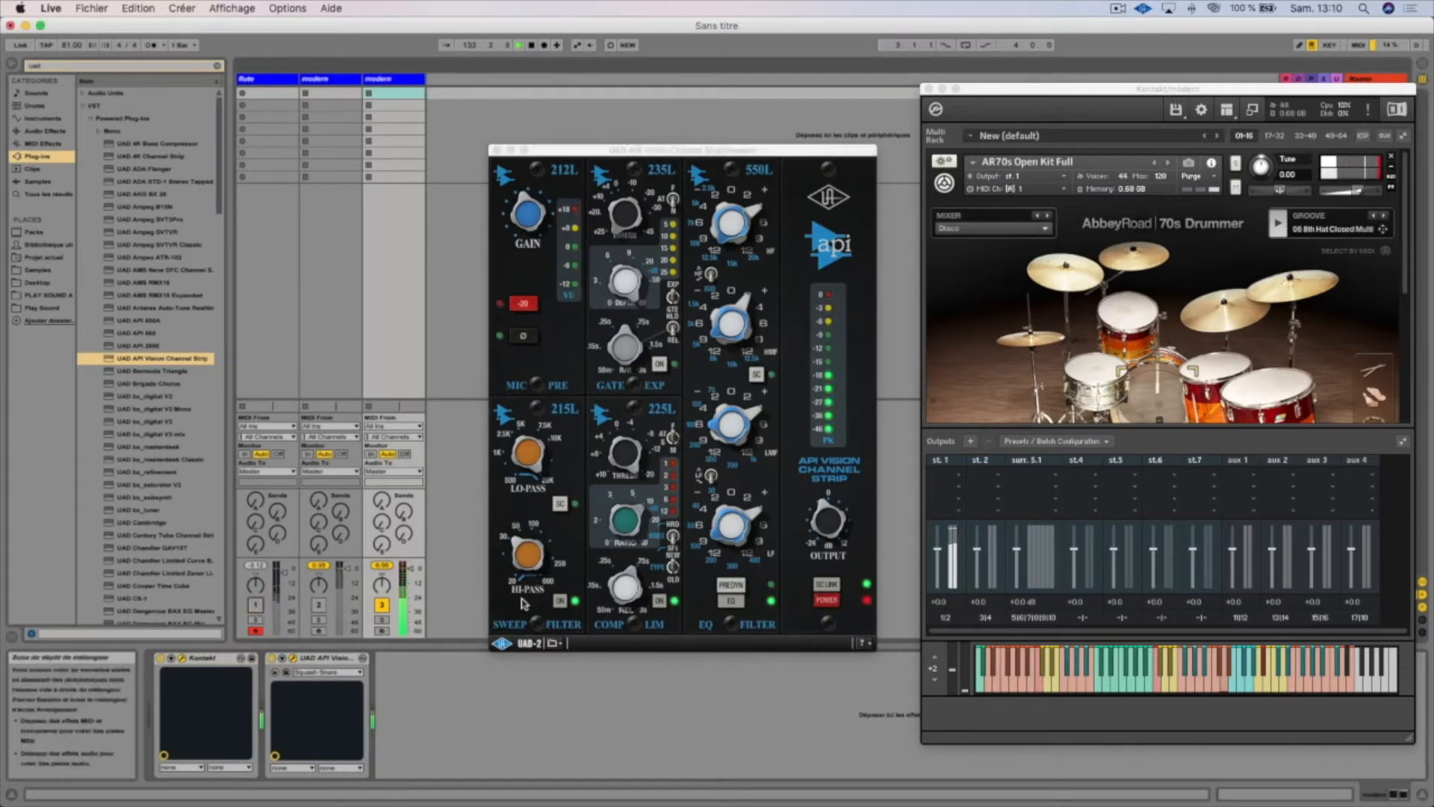
pyautogui.click(822, 523)
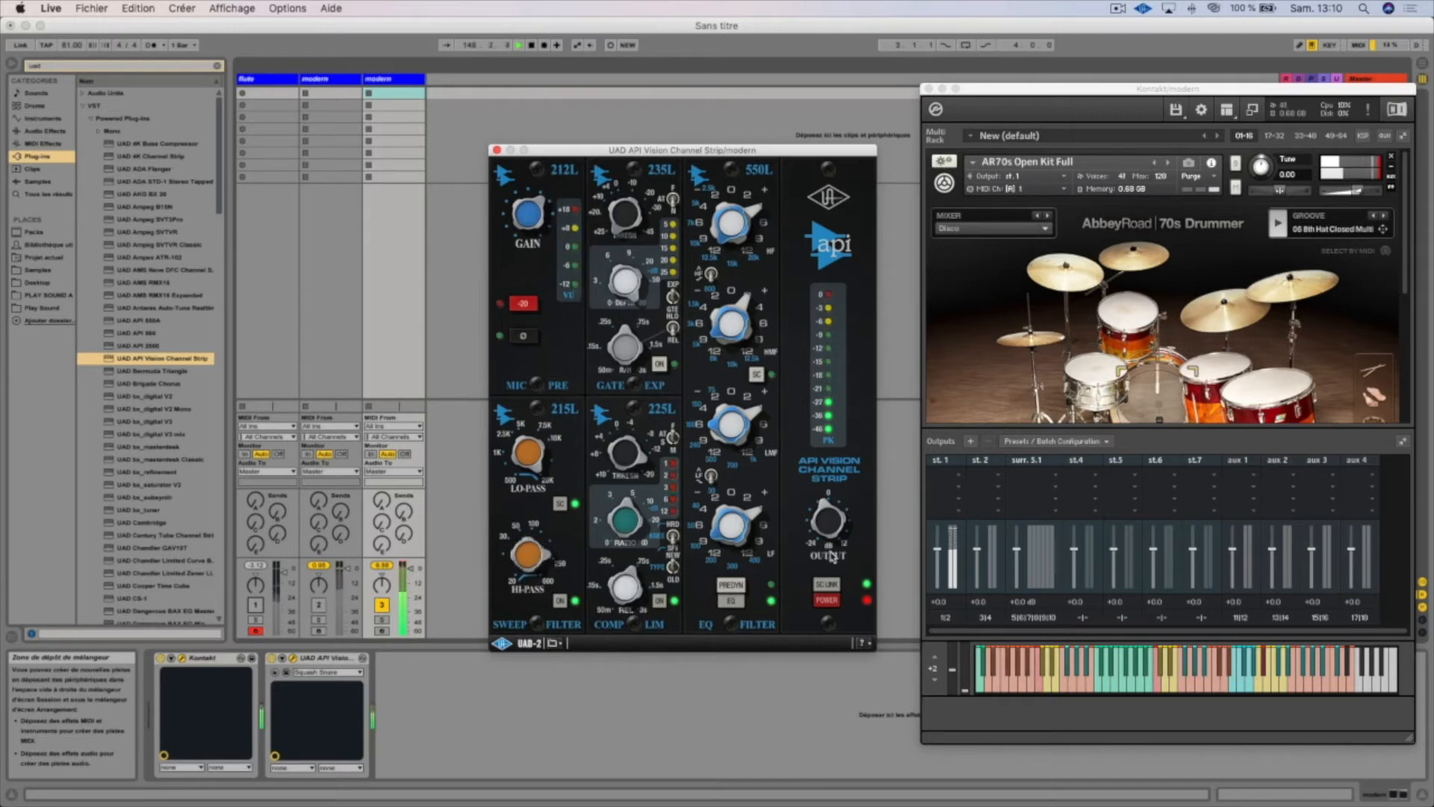
pyautogui.click(827, 601)
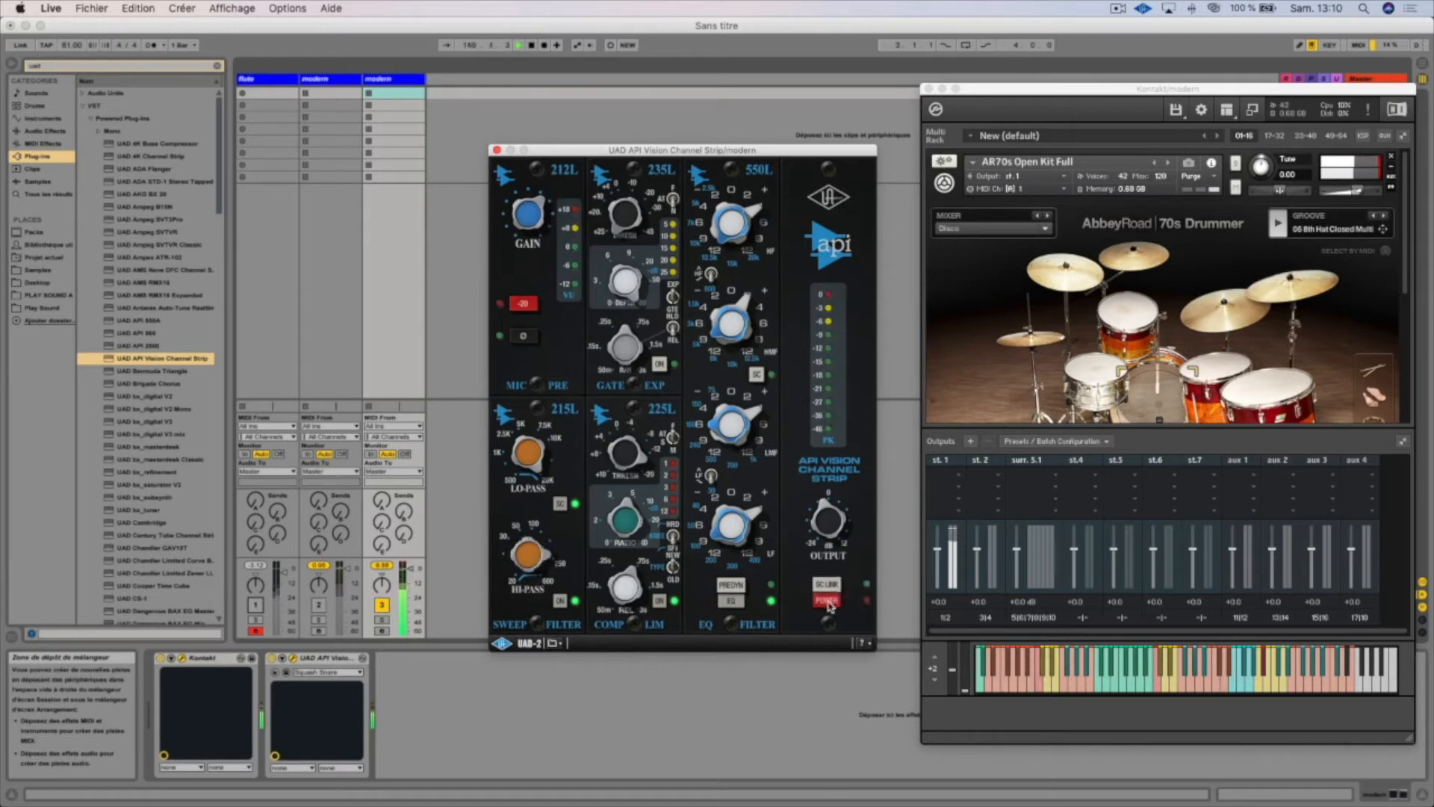
pyautogui.click(827, 601)
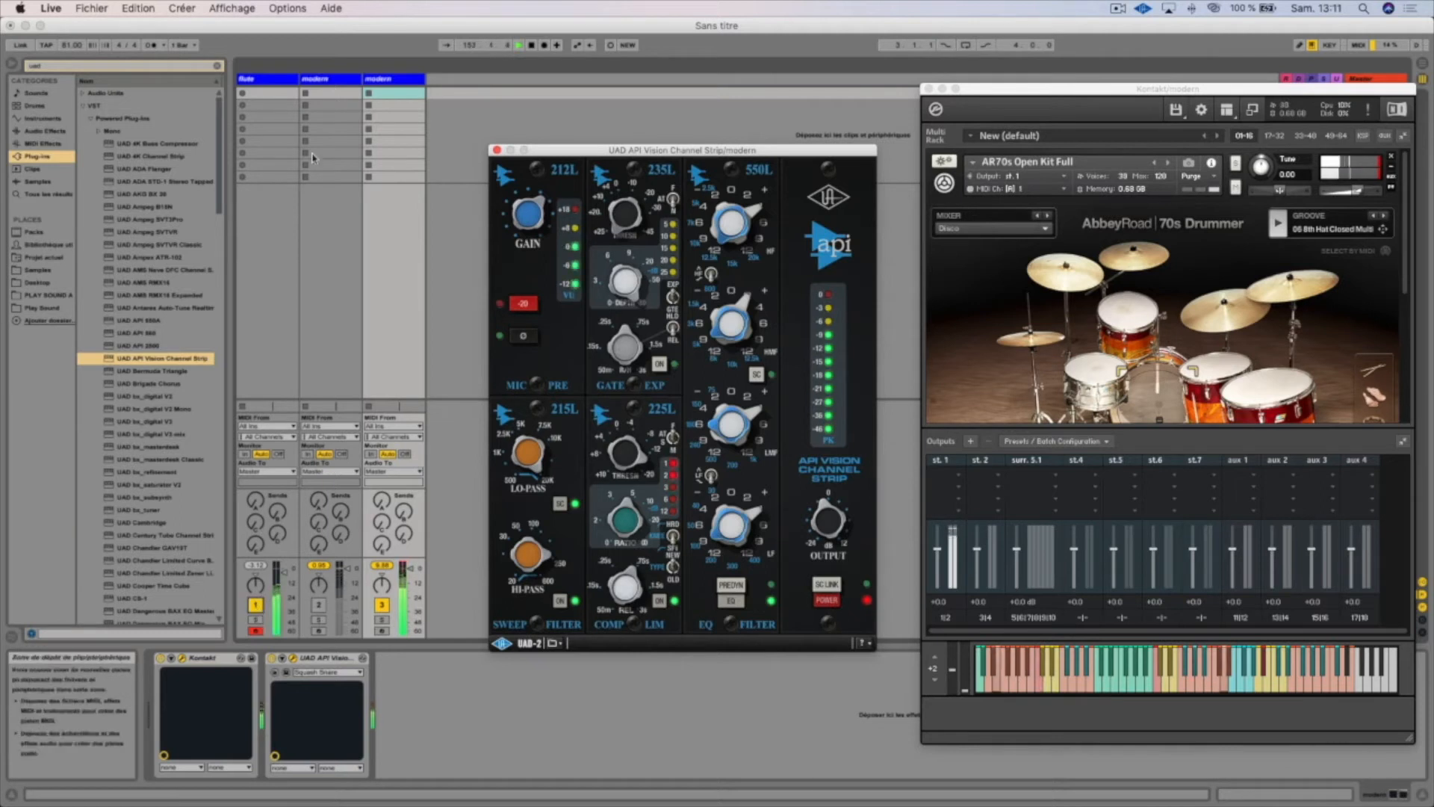
# Select the flute track and close its channel strip and flute instrument windows
pyautogui.click(271, 77)
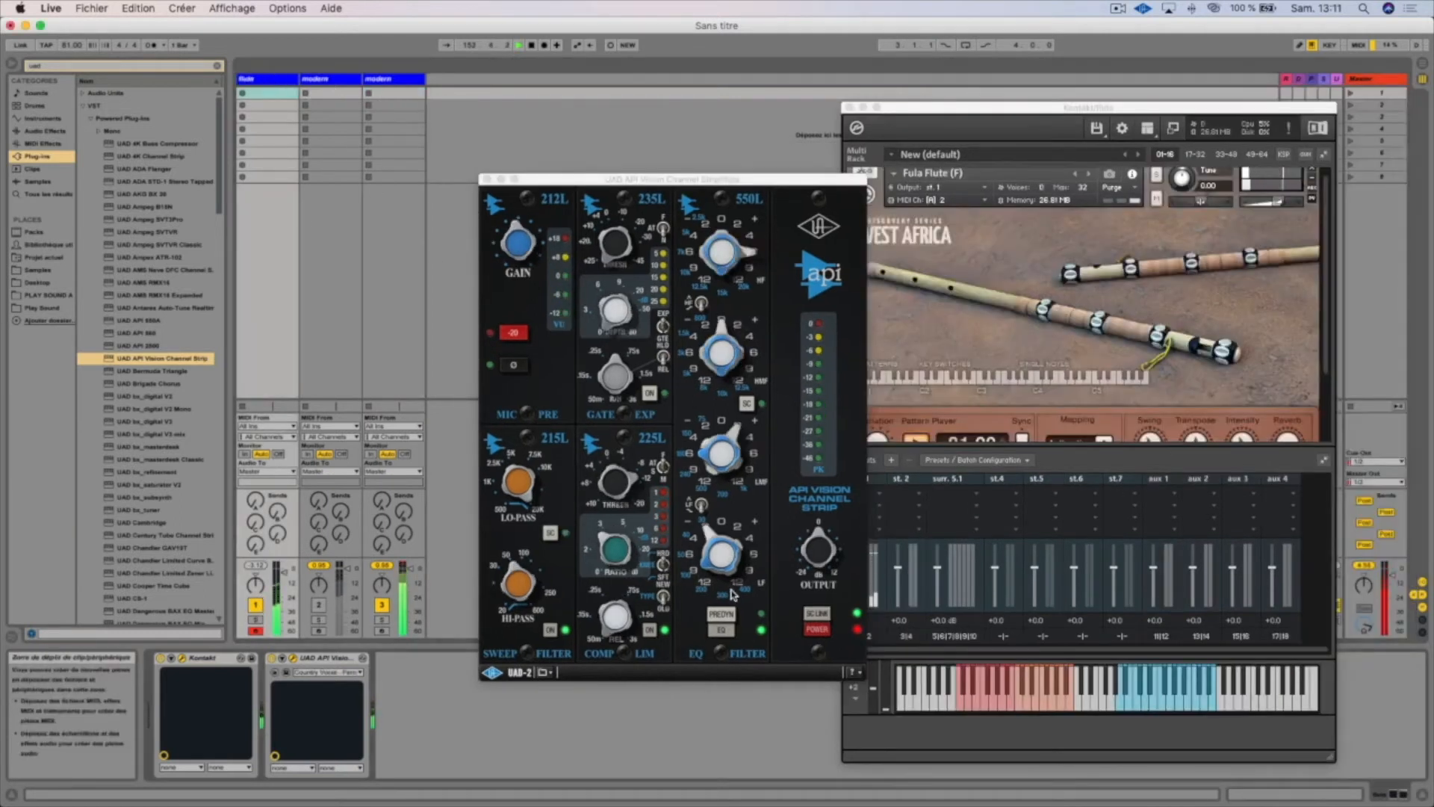
pyautogui.click(519, 250)
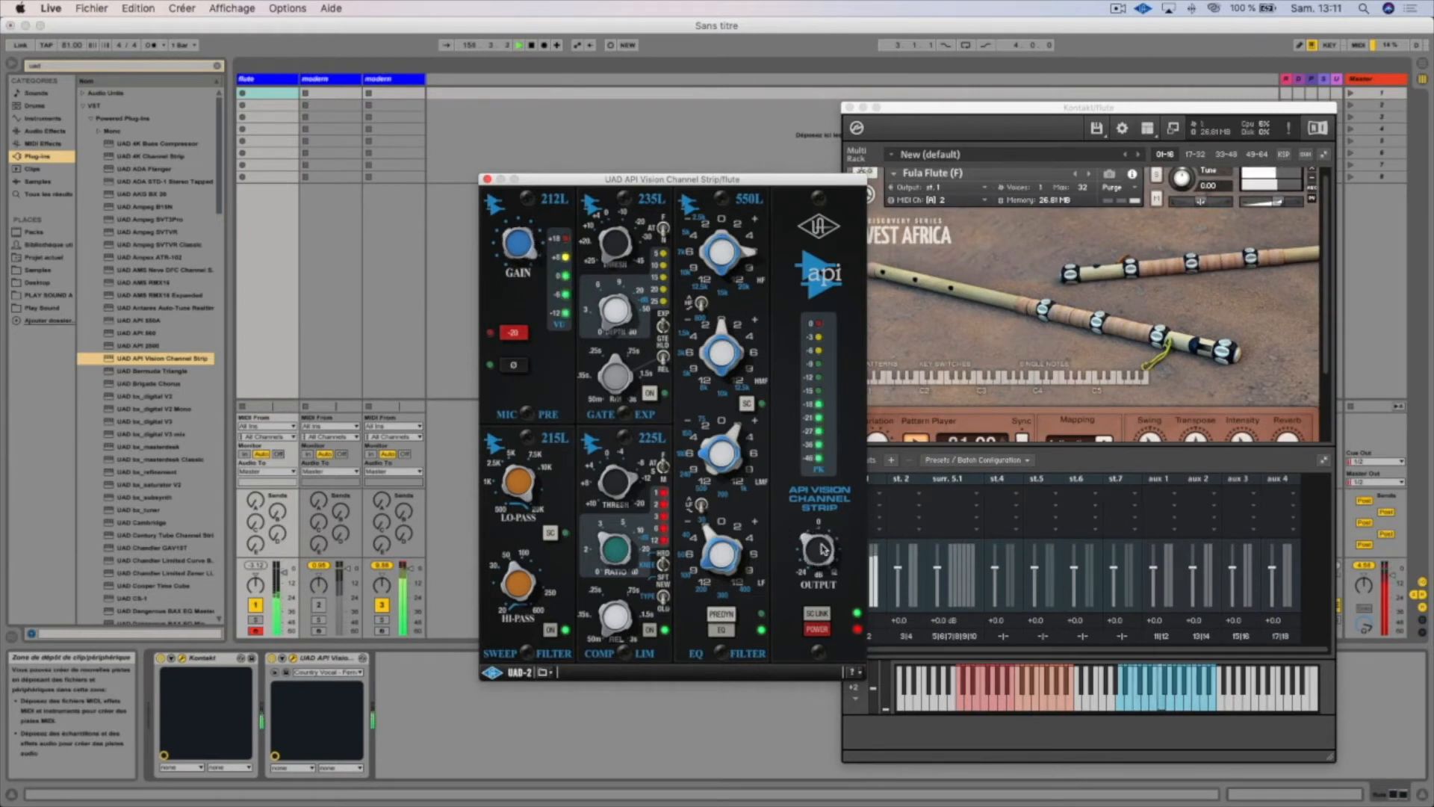
pyautogui.click(487, 179)
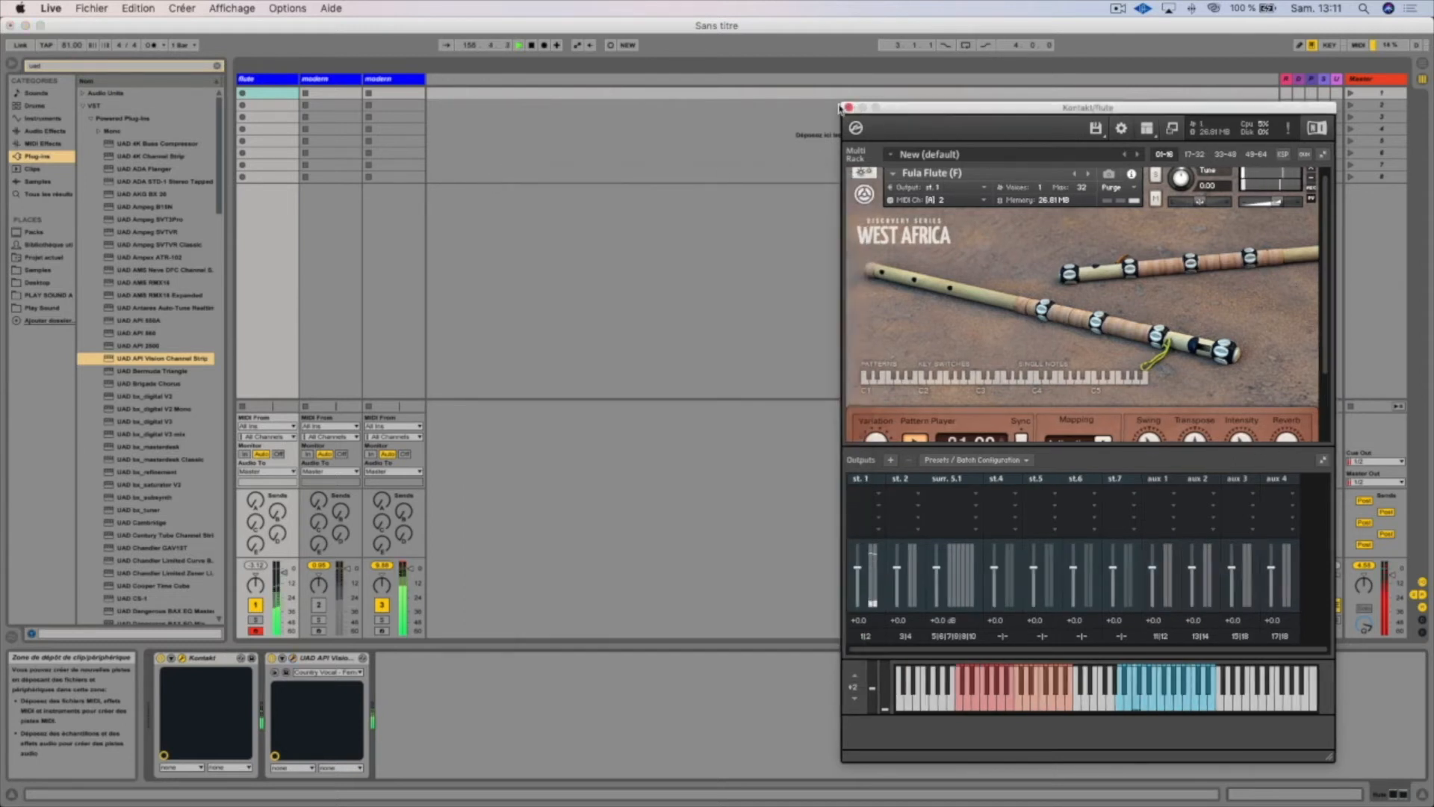
pyautogui.click(849, 107)
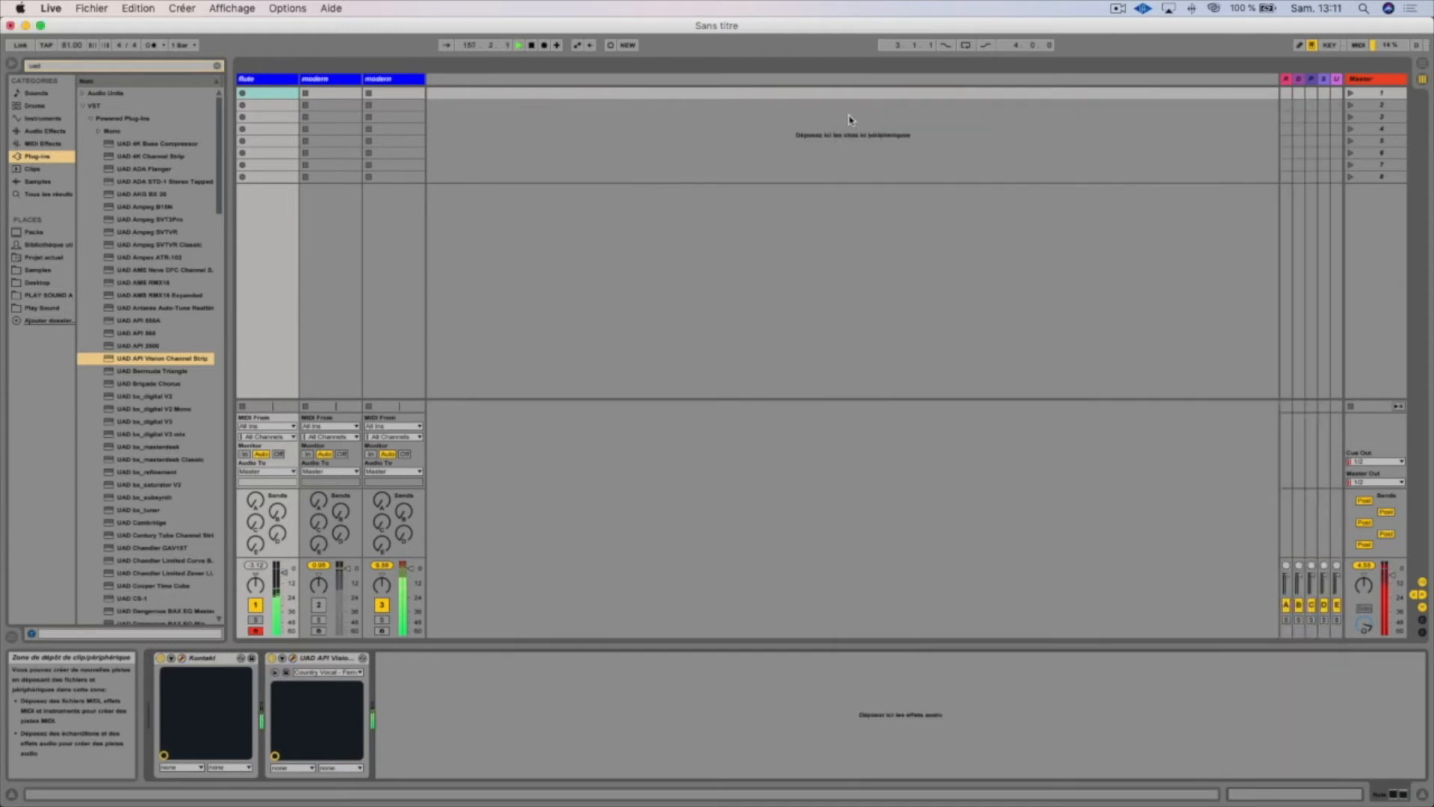
# Group the flute track with the active drum track
pyautogui.click(401, 79)
pyautogui.click(263, 81)
pyautogui.press('super+d')
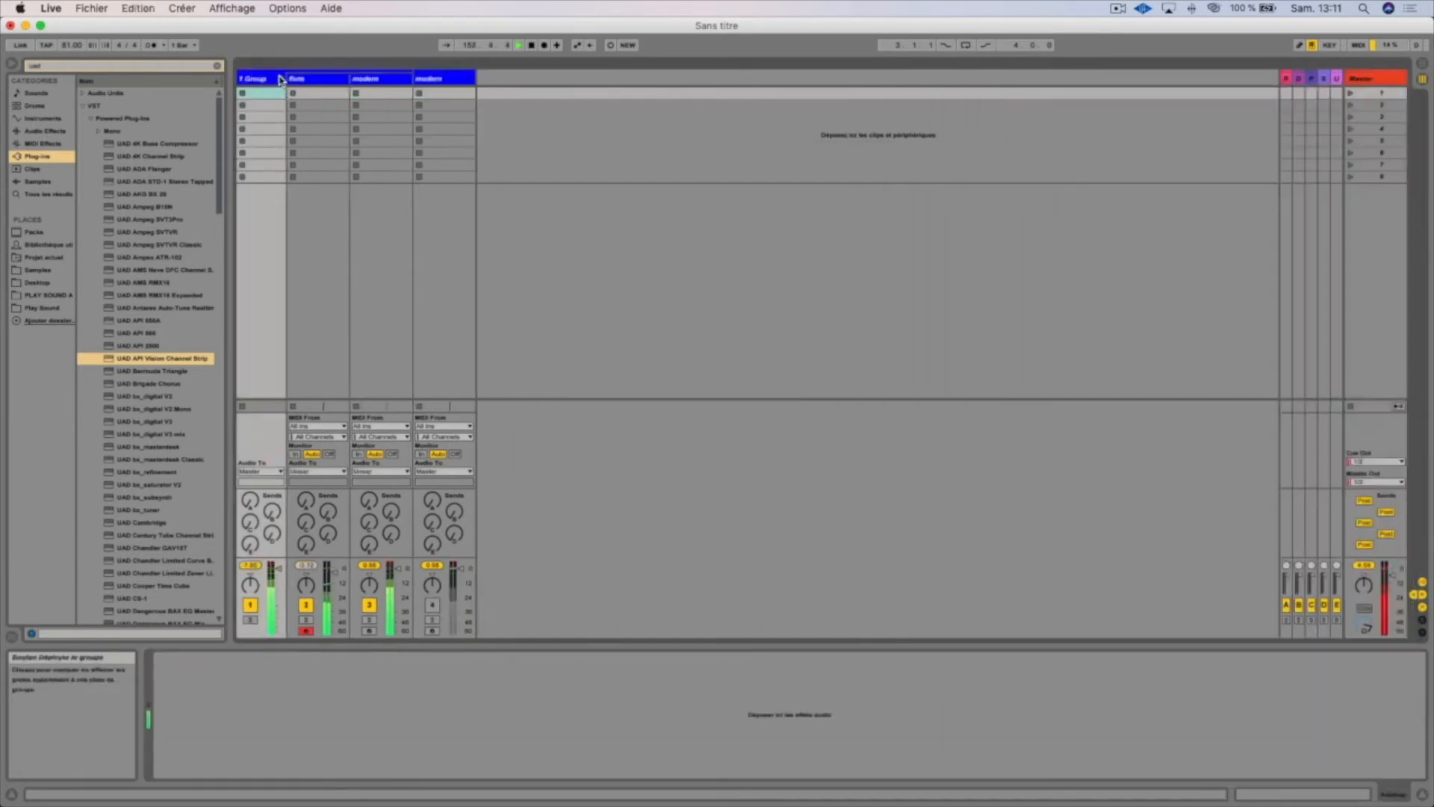
# Rename the new group PROD and fold it to hide its tracks
pyautogui.click(281, 80)
pyautogui.click(262, 83)
pyautogui.press('super+r')
pyautogui.press('Return')
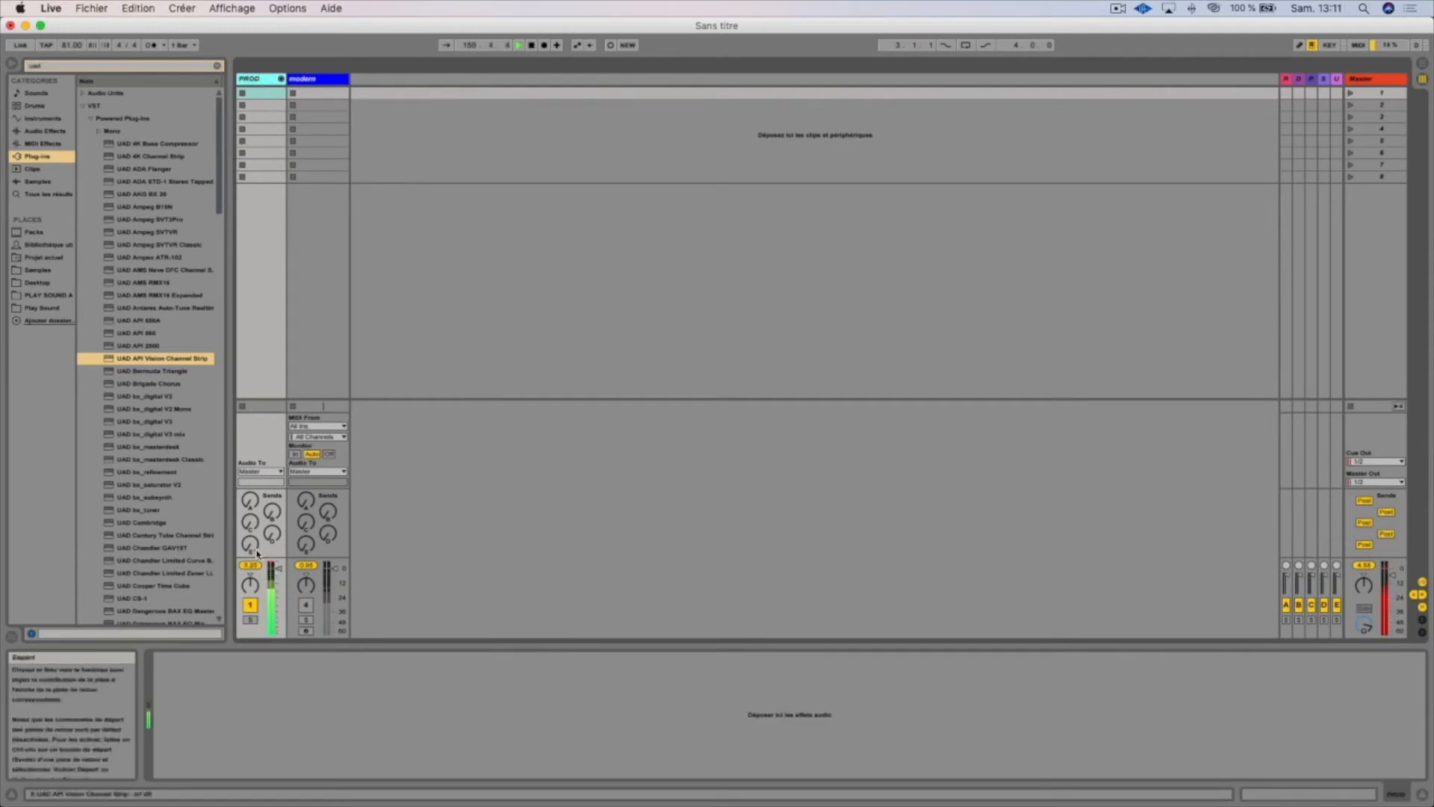
pyautogui.press('Return')
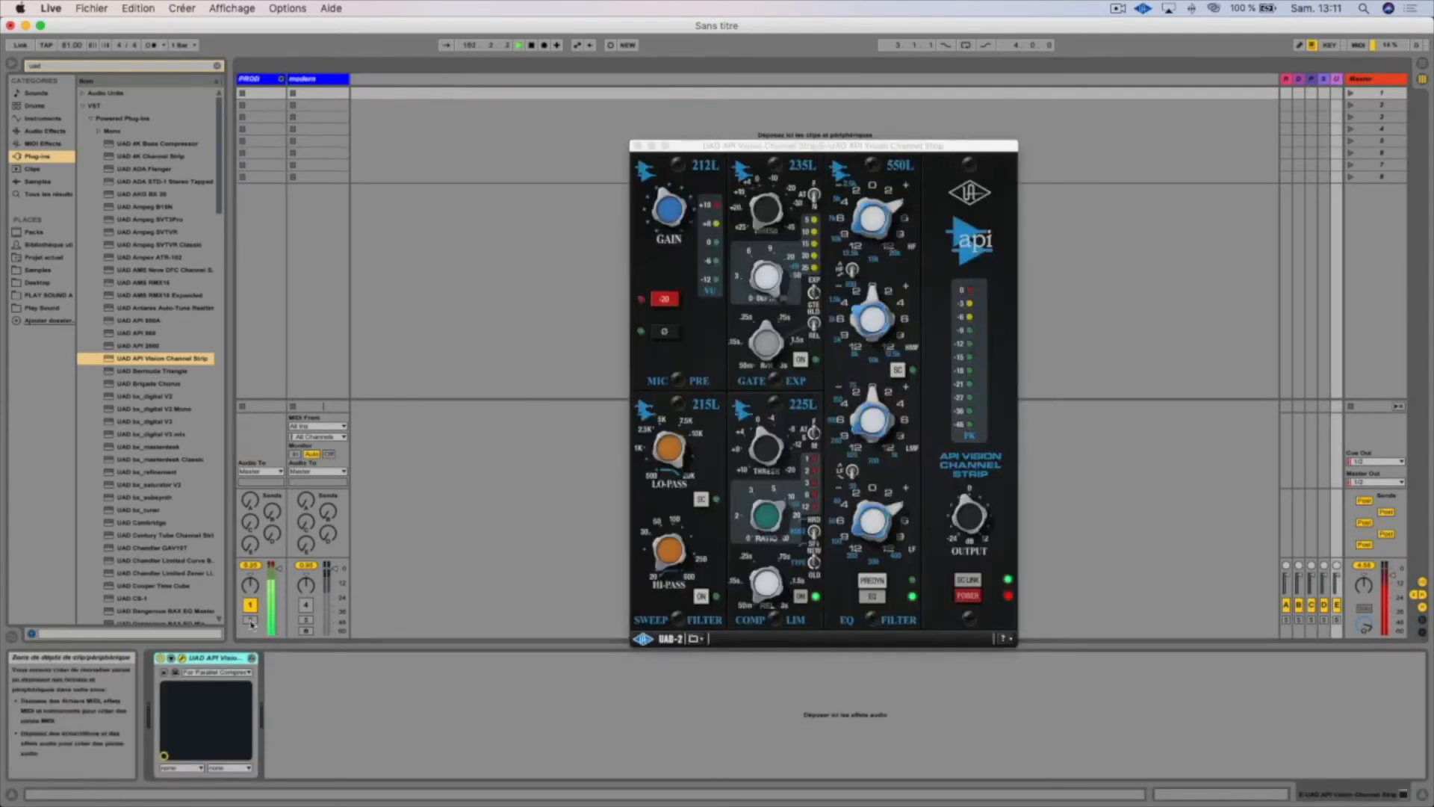
# Raise sends A and E on the PROD group and show return track E's API Vision Channel Strip
pyautogui.click(252, 79)
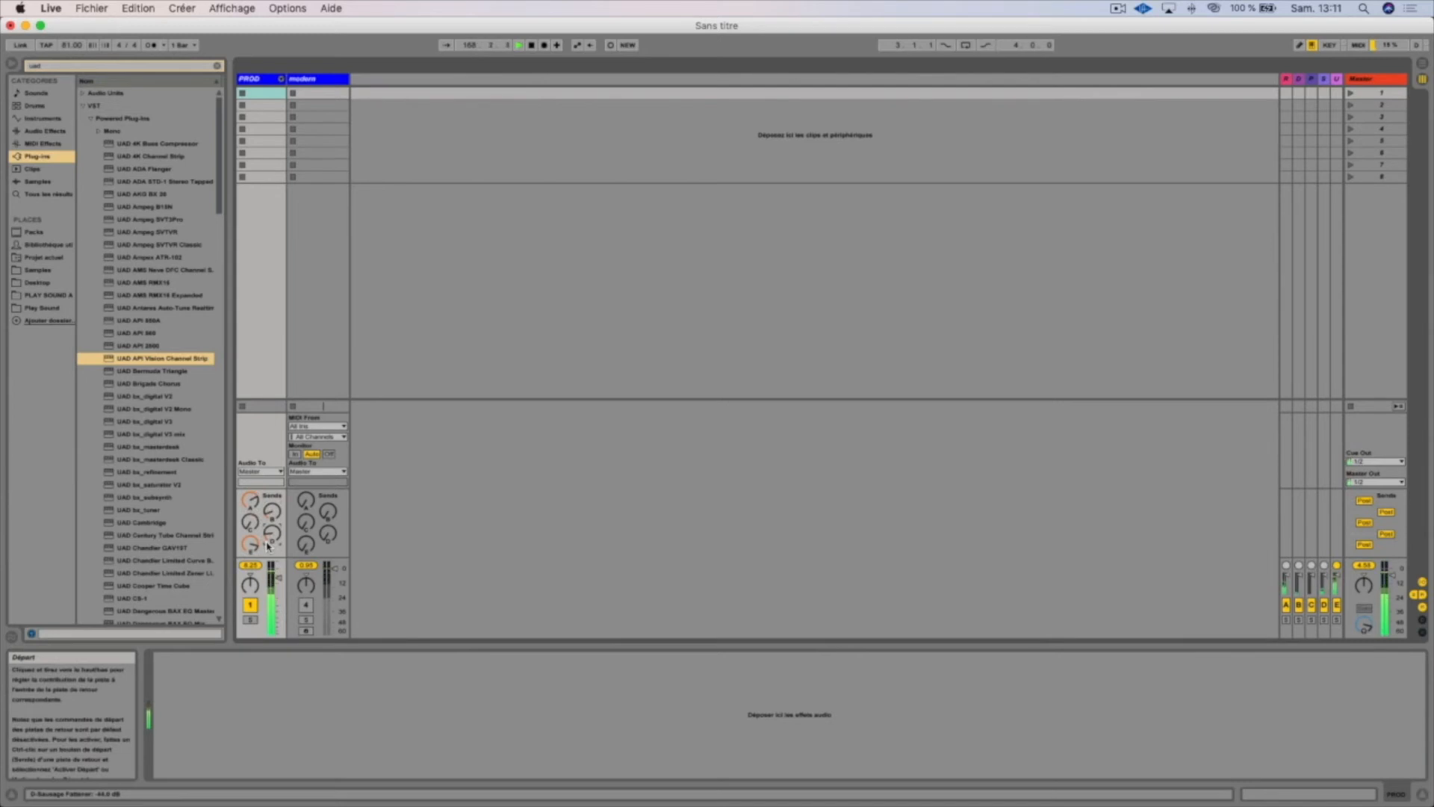
pyautogui.click(259, 84)
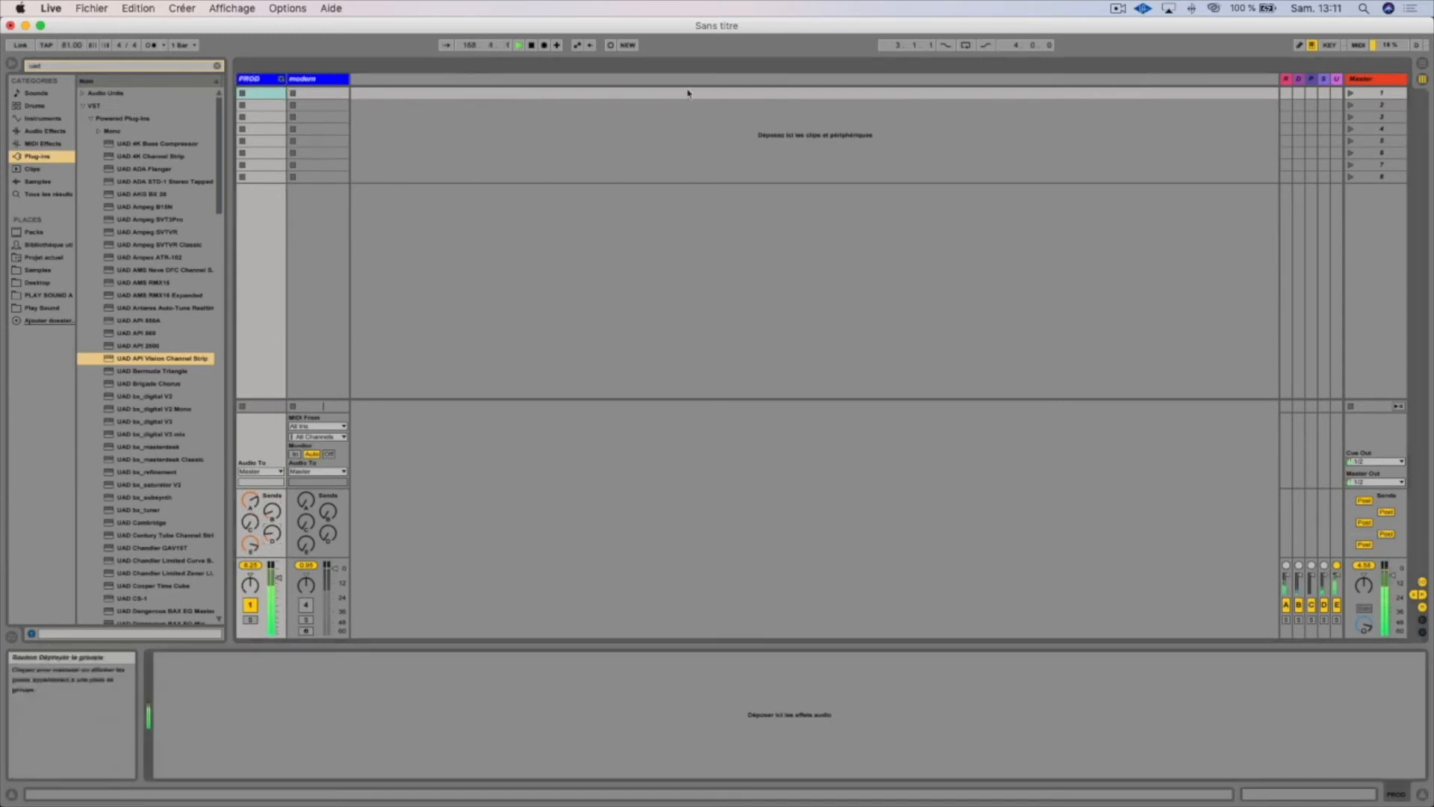
pyautogui.click(1337, 80)
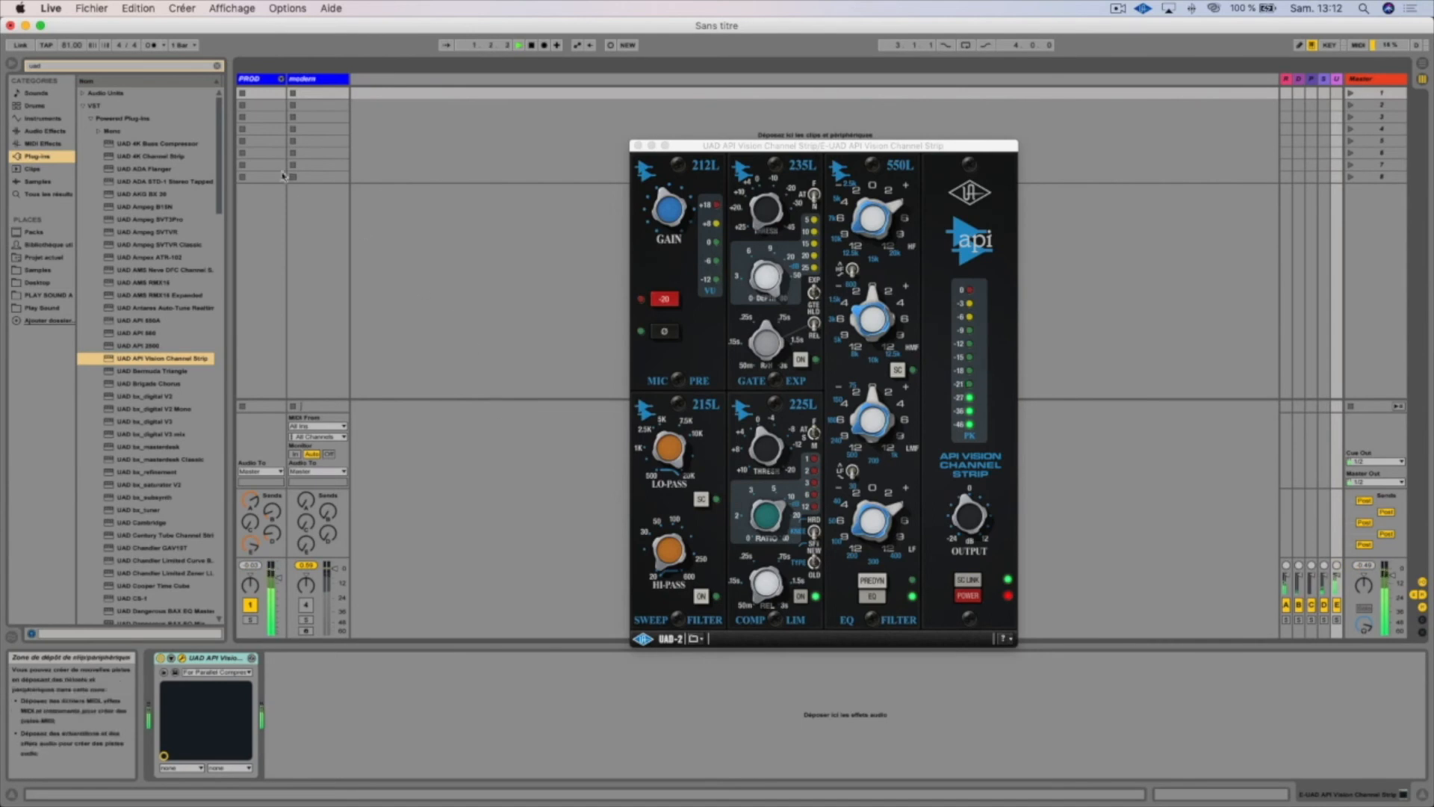
# Delete the PROD group, keeping only the remaining drum track
pyautogui.click(262, 80)
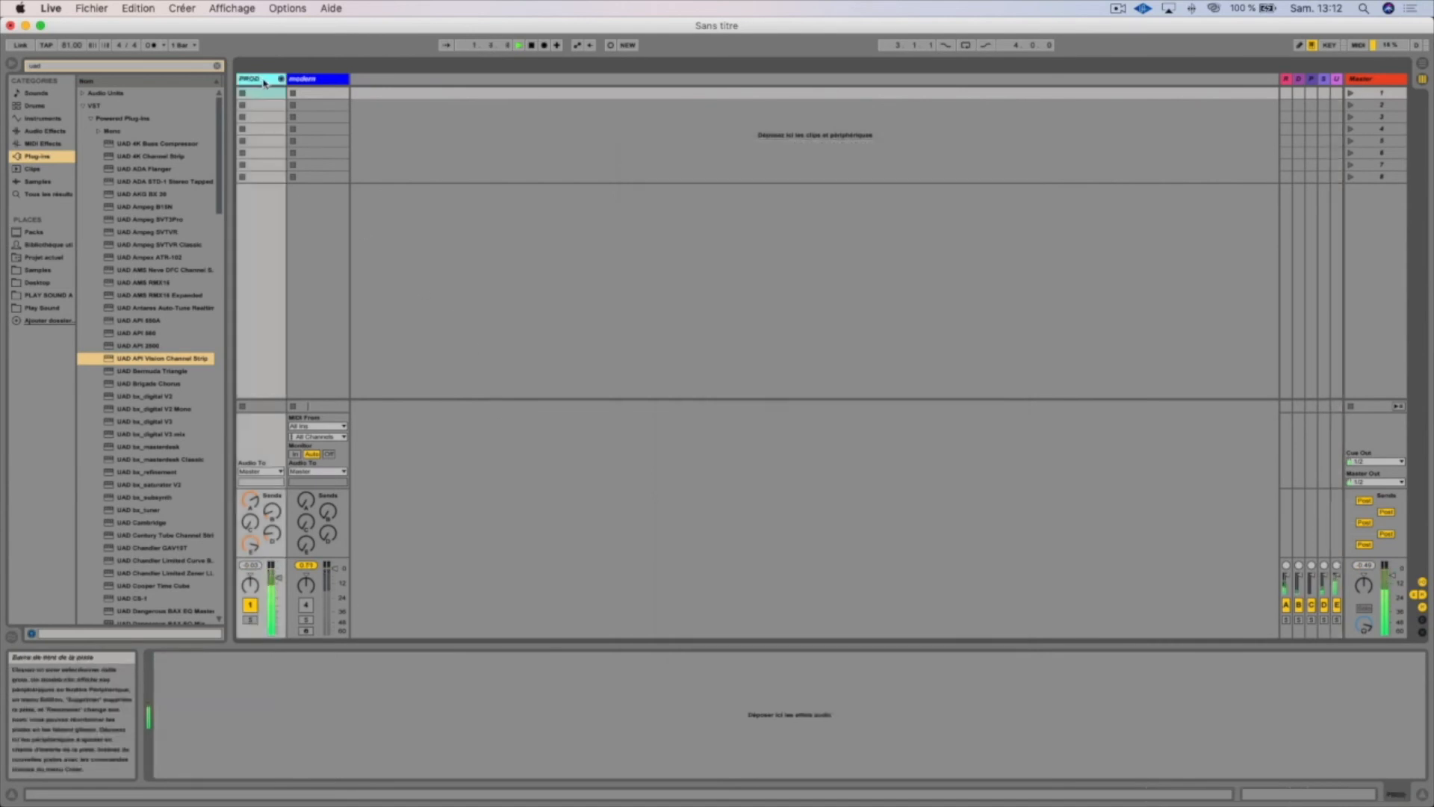
pyautogui.press('Delete')
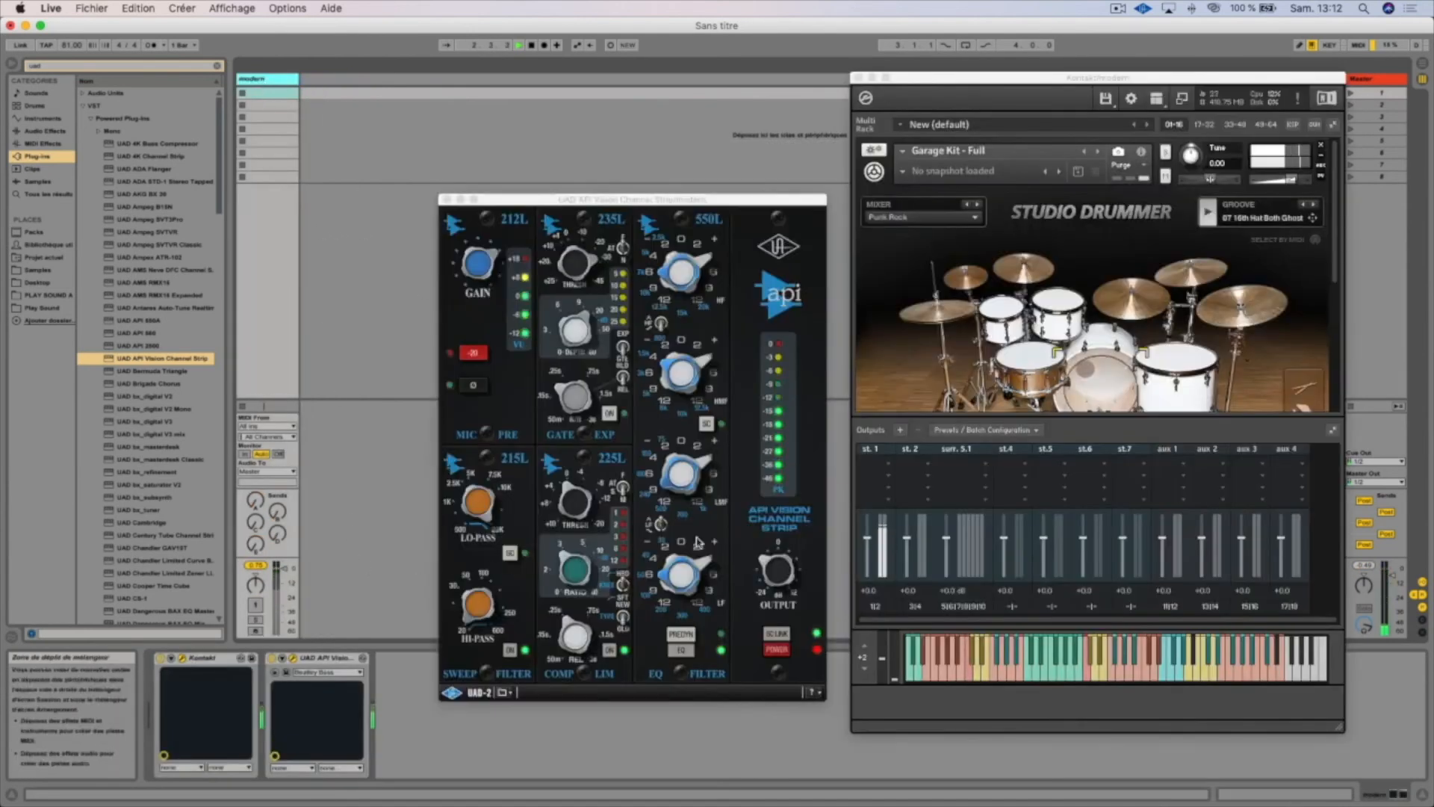